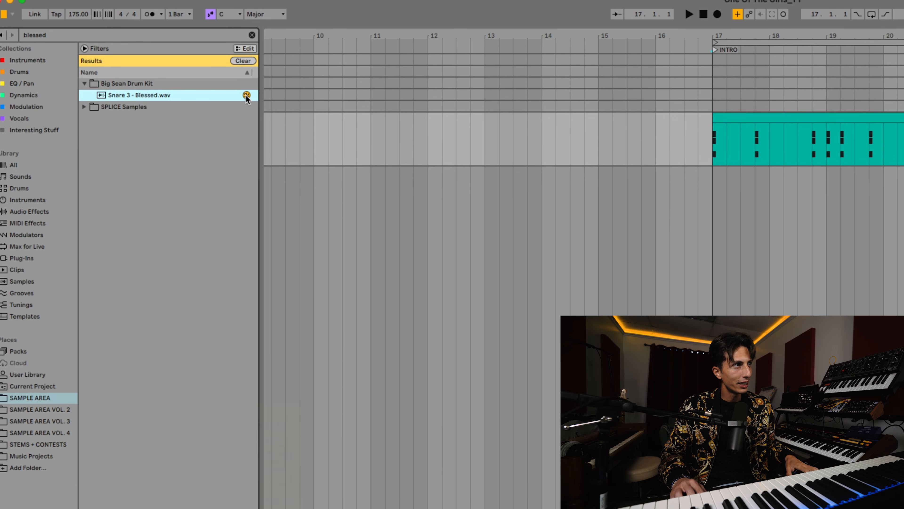
Find samples similar to Snare 3 - Blessed.wav and preview 01_155BPM_C_Snare_OS.wav and WI_Kit_10_Snare_2_057_Em.wav
{"action": "left_click", "coordinate": [151, 60]}
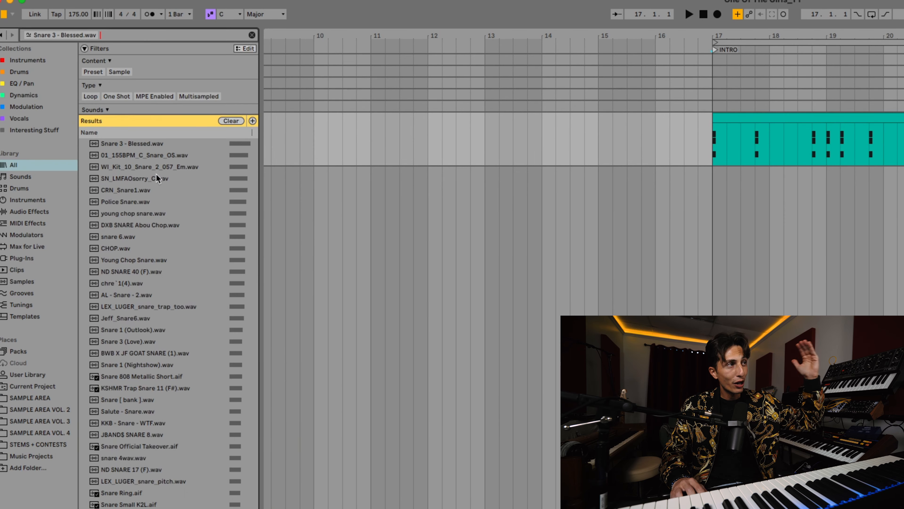
{"action": "left_click", "coordinate": [150, 155]}
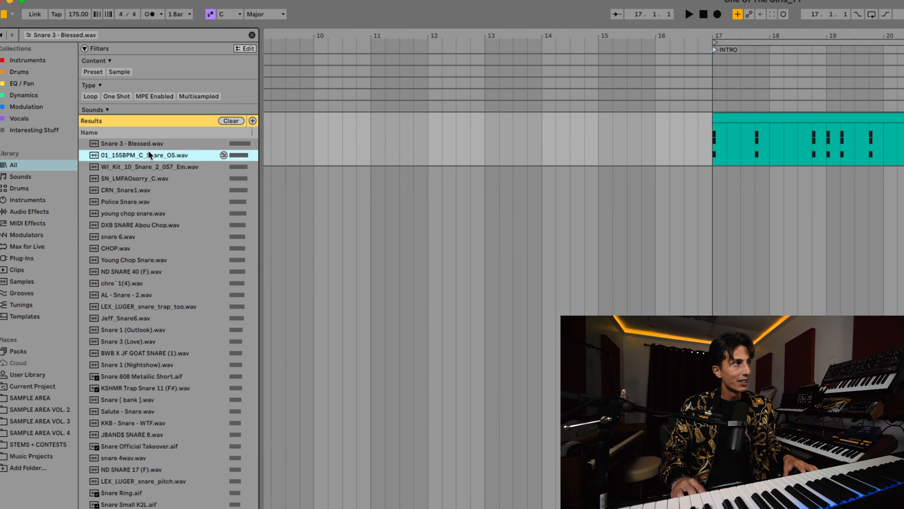
{"action": "left_click", "coordinate": [149, 166]}
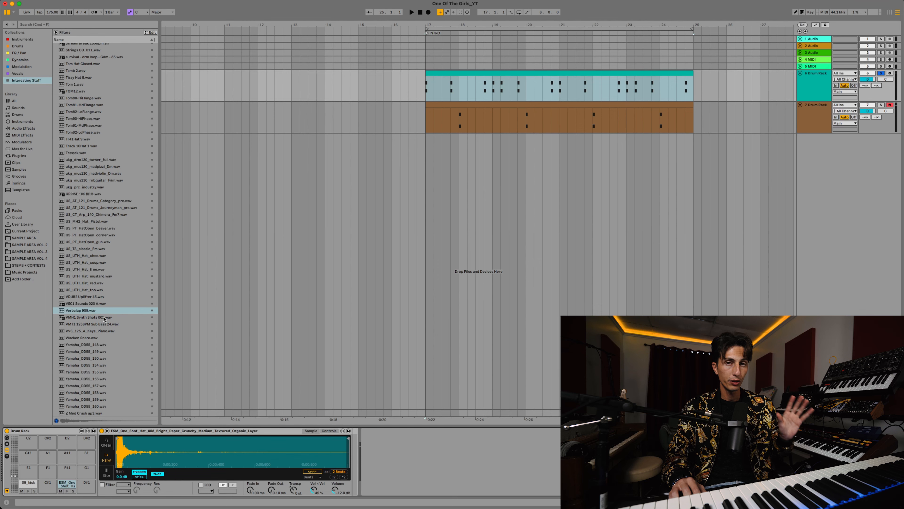
Load VMH1 Synth Shots 002.wav onto the empty D#1 pad of the kick Drum Rack and mute that pad
{"action": "left_click_drag", "start_coordinate": [103, 318], "coordinate": [82, 502]}
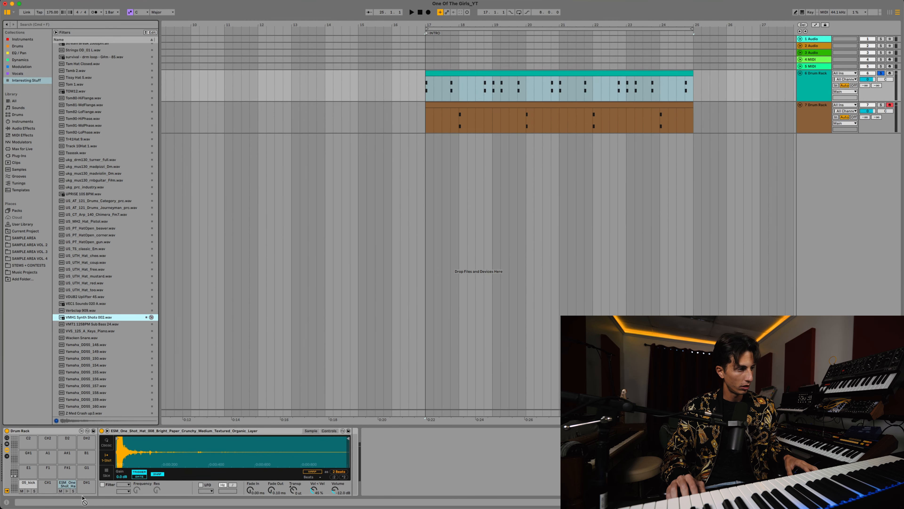
{"action": "right_click", "coordinate": [84, 487]}
{"action": "left_click", "coordinate": [82, 490]}
{"action": "left_click", "coordinate": [81, 491]}
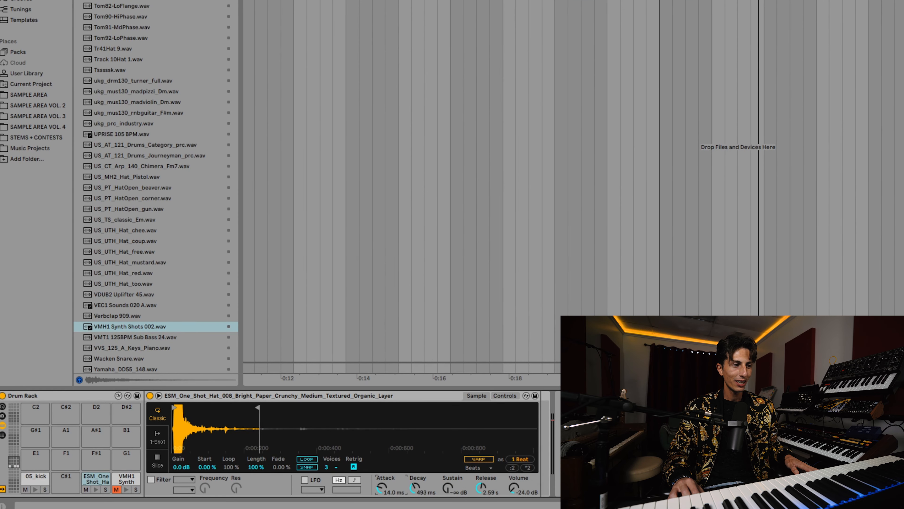
Enable the filter on the ESM_One_Shot_Hat_008 sample in the kick Drum Rack
{"action": "left_click", "coordinate": [150, 479]}
{"action": "key", "text": "Up"}
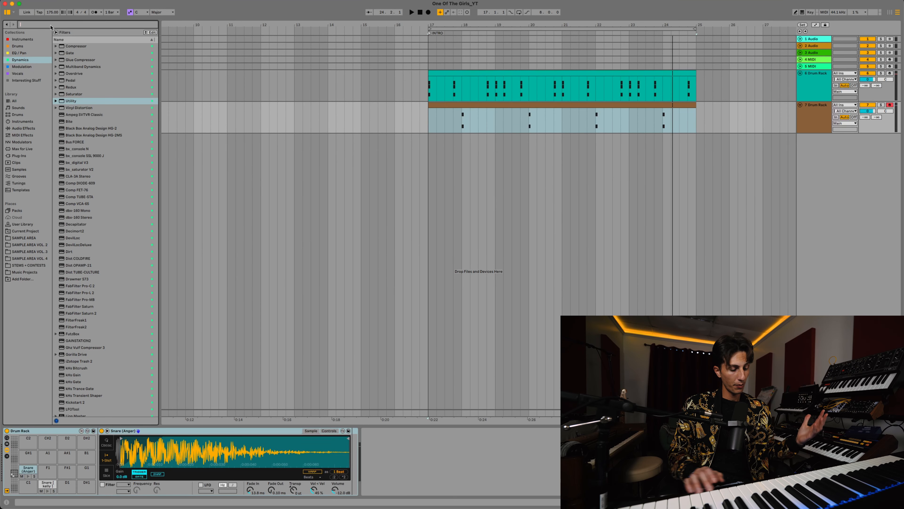
Search the sample library for "tambo"
{"action": "type", "text": "mbo"}
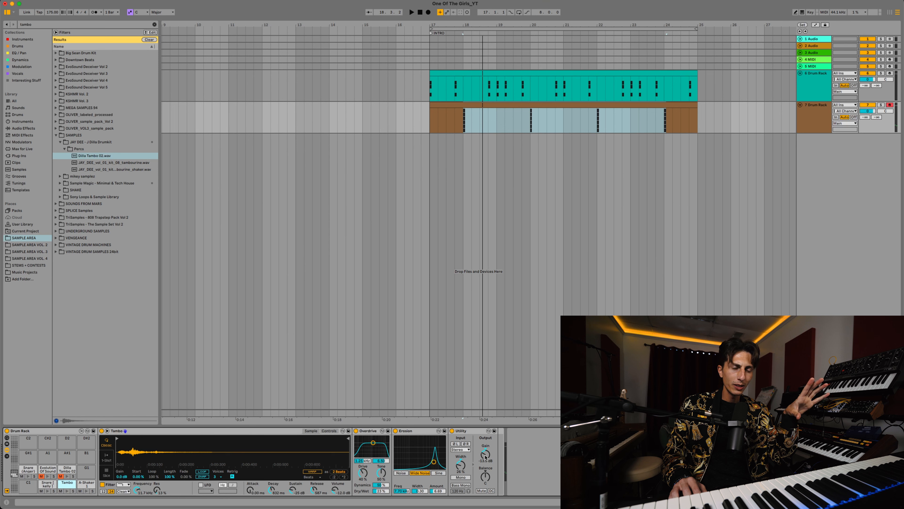
Preview the A-Shaker 1 pad and play back the layered snare clip on track 7 from bar 17
{"action": "left_click", "coordinate": [82, 489]}
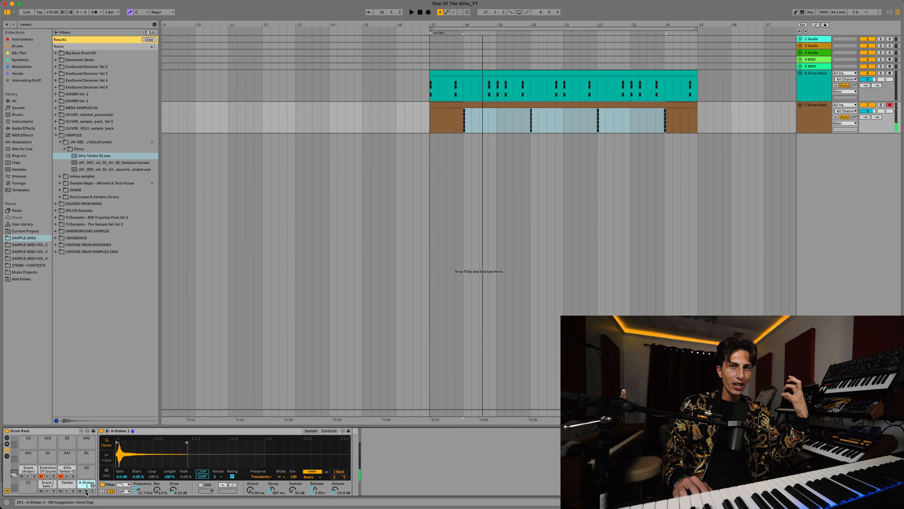
{"action": "left_click", "coordinate": [471, 112]}
{"action": "key", "text": "space"}
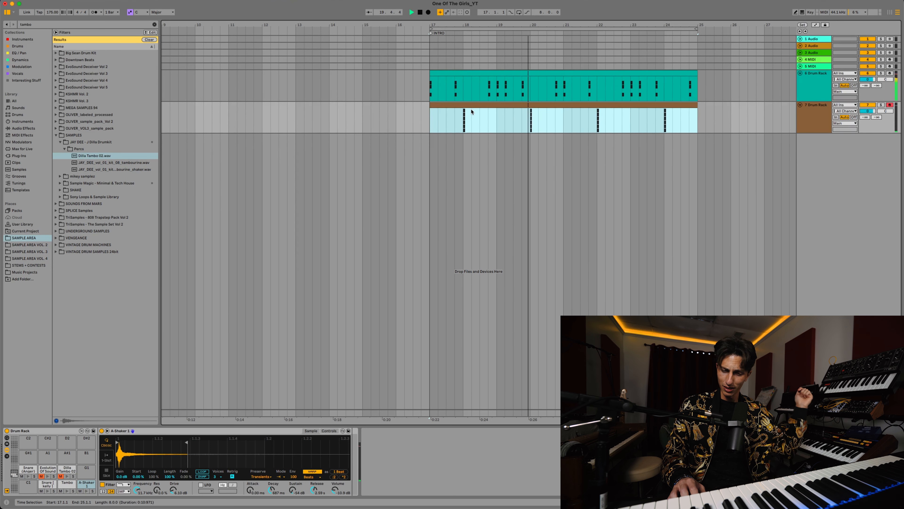
Freeze the snare Drum Rack on track 7 and audition its frozen hit as audio on a separate track
{"action": "left_click", "coordinate": [802, 124]}
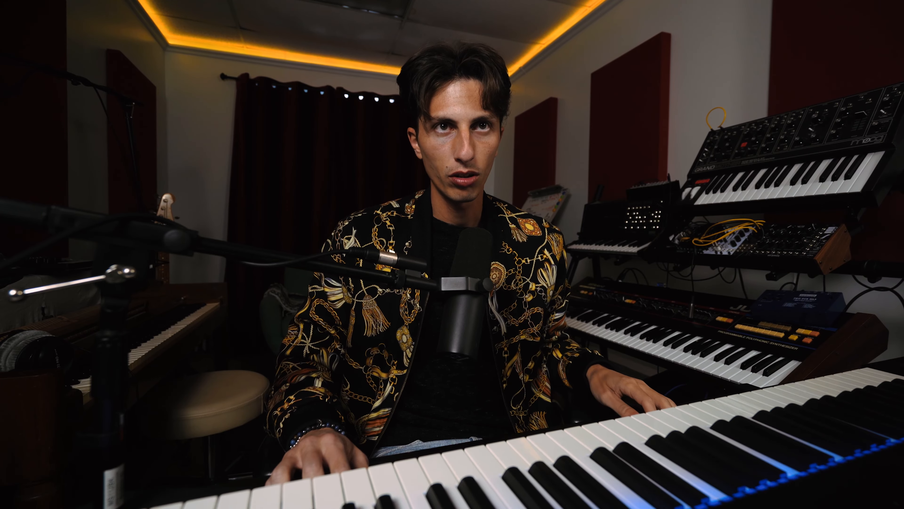
{"action": "left_click", "coordinate": [768, 164]}
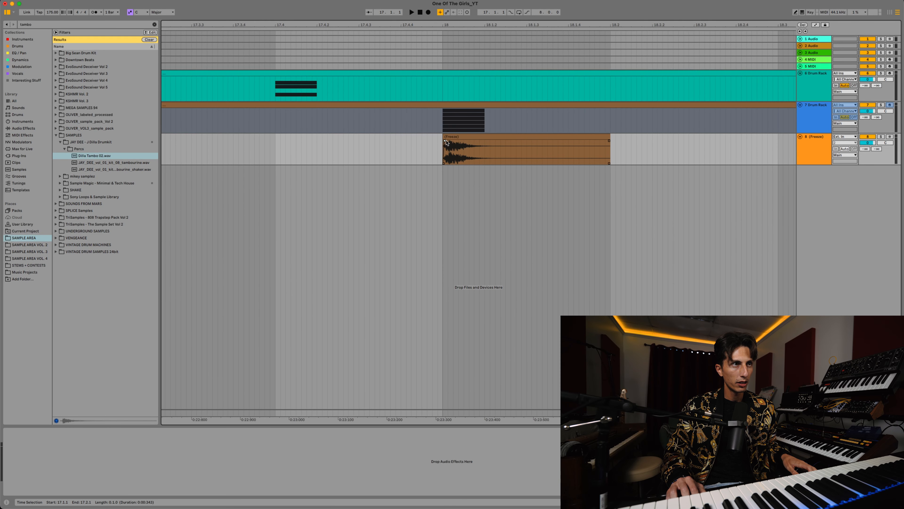
{"action": "key", "text": "space"}
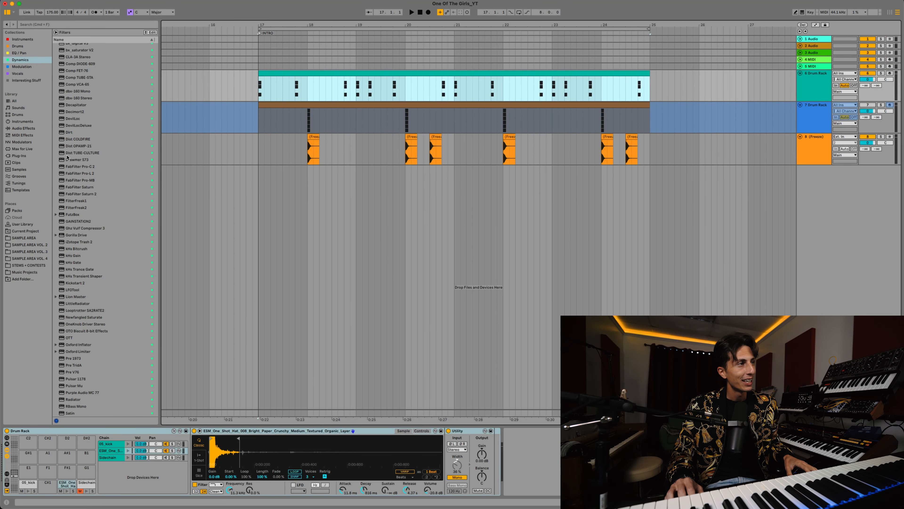
Add GAINSTATION2 to the kick Drum Rack track and load the 01 MIKE DEAN preset "04 FUCK YOUR KICK"
{"action": "left_click", "coordinate": [85, 222]}
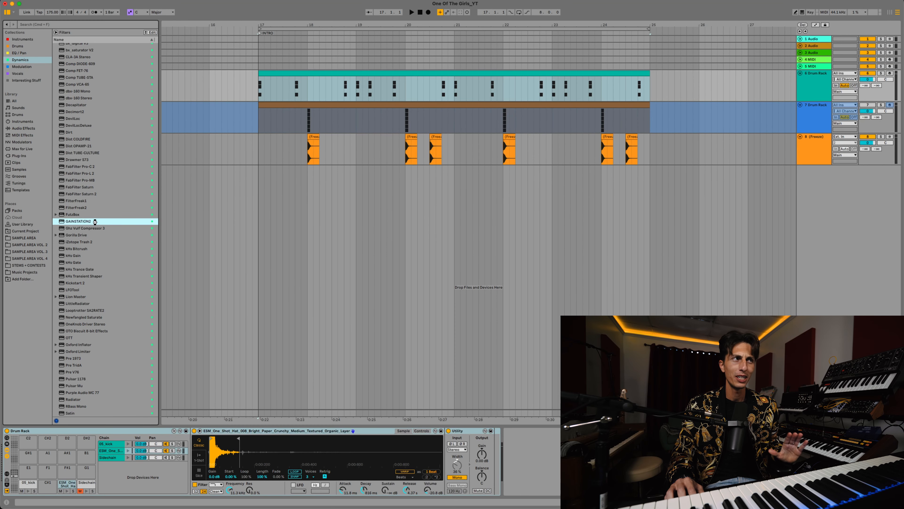
{"action": "double_click", "coordinate": [95, 222]}
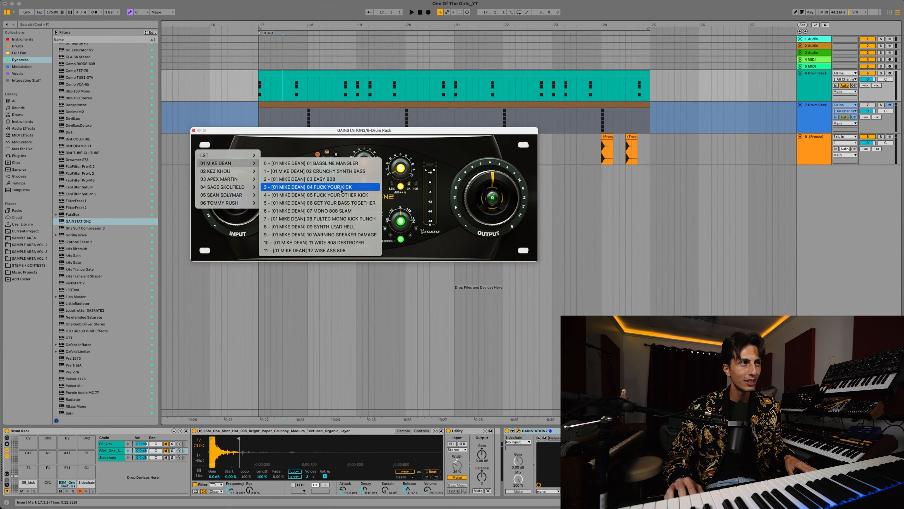
{"action": "left_click", "coordinate": [336, 187]}
Loop playback of the kick clip over bars 17 to 25 and toggle GAINSTATION2 to compare the sound with and without it
{"action": "left_click", "coordinate": [273, 75]}
{"action": "key", "text": "space"}
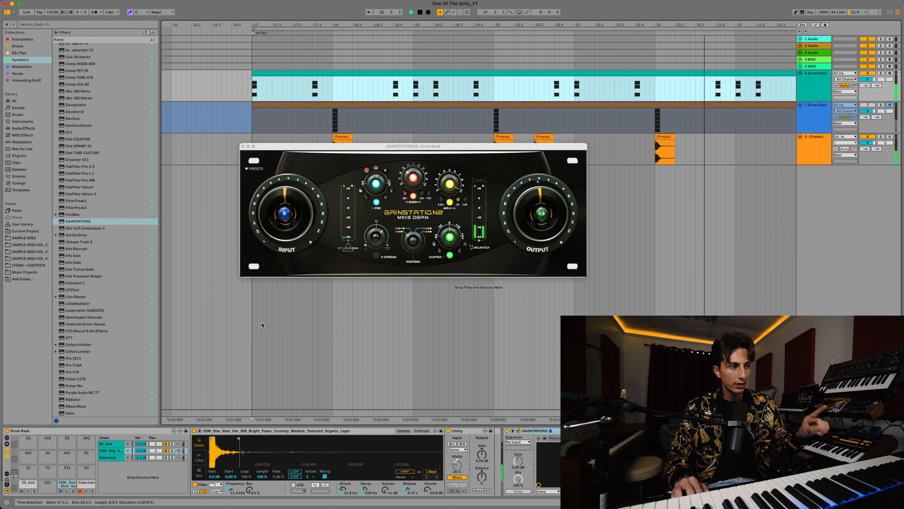
{"action": "key", "text": "super+l"}
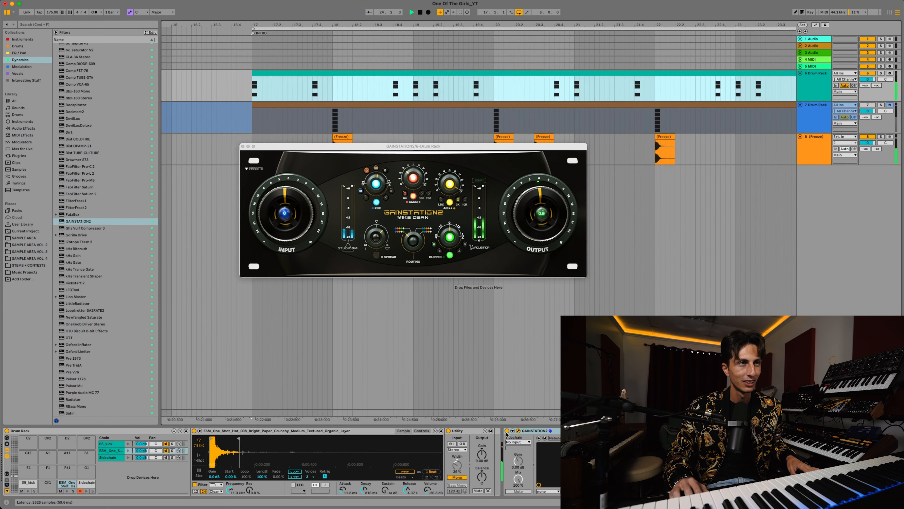
{"action": "left_click", "coordinate": [507, 430]}
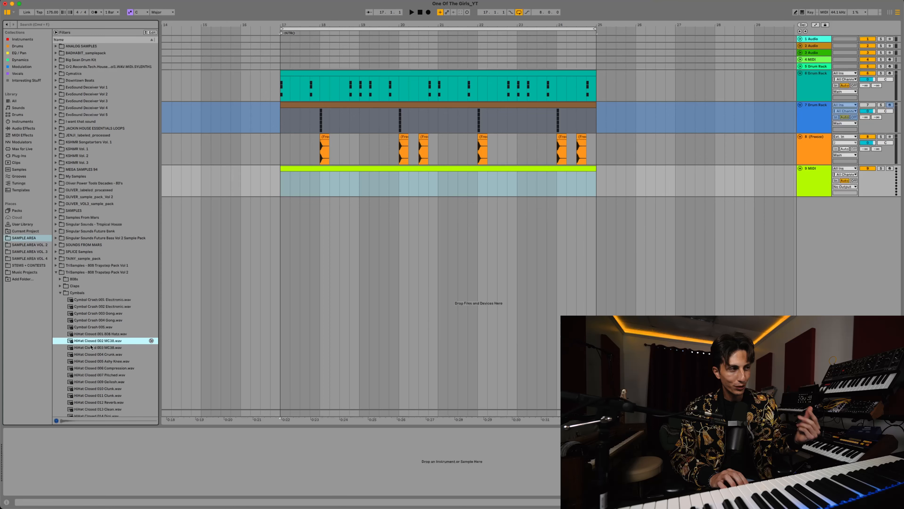
Preview the HiHat Closed 003 MC38.wav and HiHat Closed 004 Crunk.wav samples in the Cymbals folder
{"action": "left_click", "coordinate": [91, 346]}
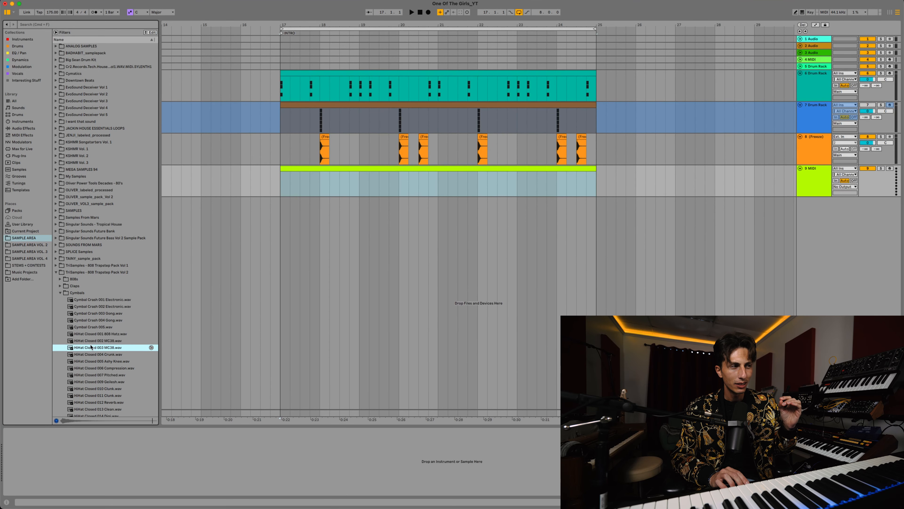
{"action": "key", "text": "Down"}
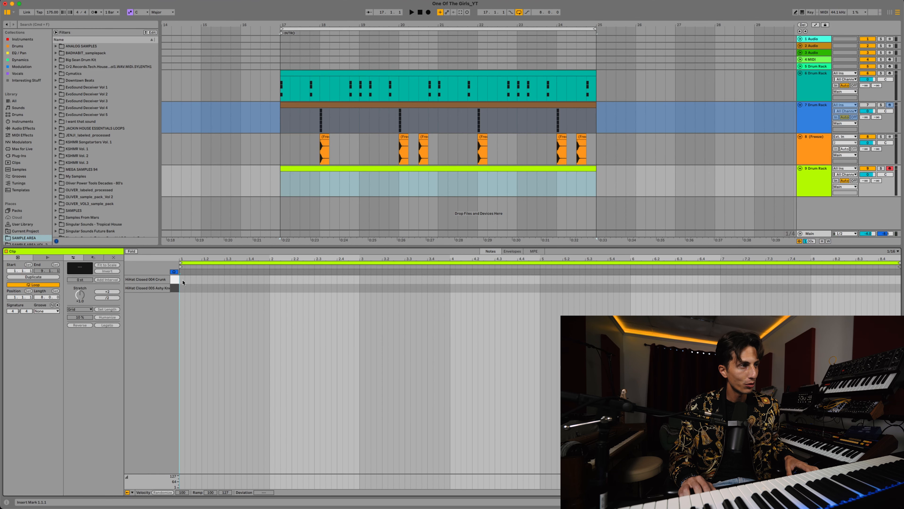
Draw HiHat Closed 004 Crunk notes on every beat and duplicate them to fill the eight-bar clip on track 9
{"action": "double_click", "coordinate": [183, 281]}
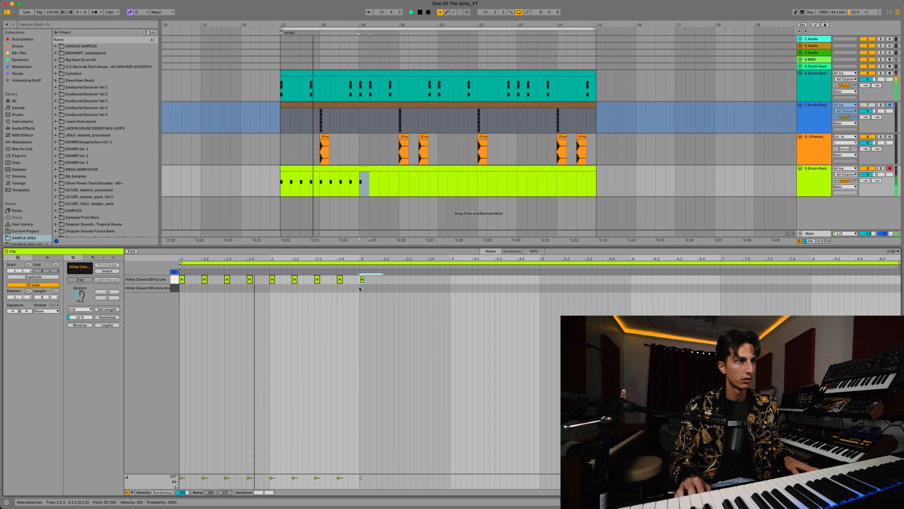
{"action": "left_click_drag", "start_coordinate": [360, 287], "coordinate": [182, 275]}
{"action": "key", "text": "super+d"}
{"action": "key", "text": "super+d"}
{"action": "key", "text": "super+d"}
{"action": "key", "text": "super+d"}
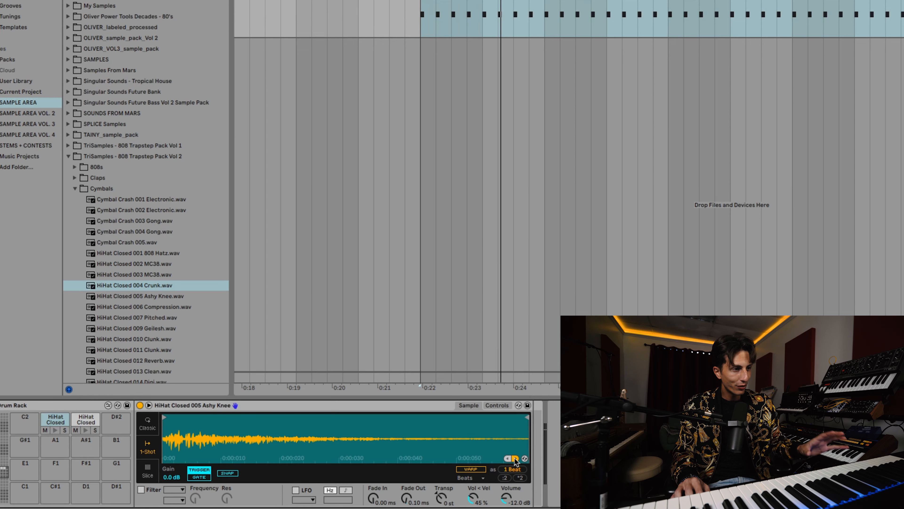
Swap the C#2 pad's hi-hat through similar samples until YFB-Hihat (Signature) is loaded
{"action": "left_click", "coordinate": [341, 464]}
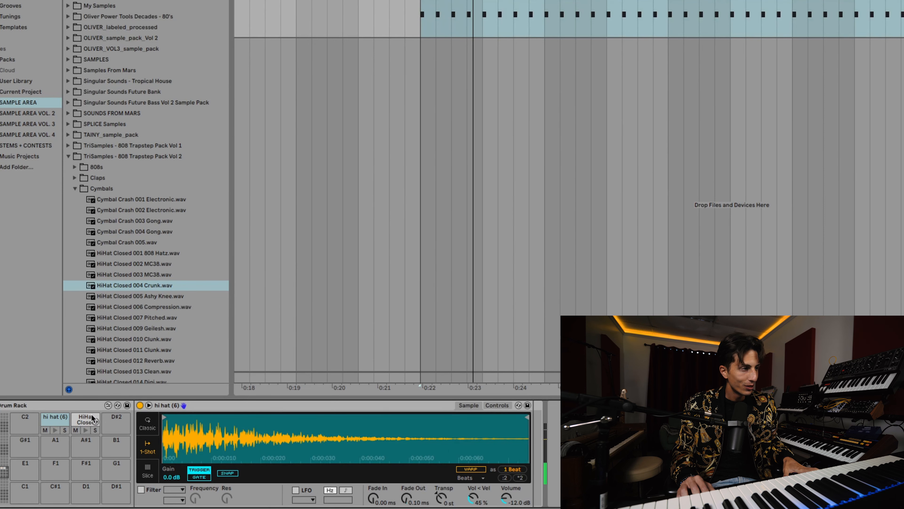
{"action": "left_click", "coordinate": [64, 430]}
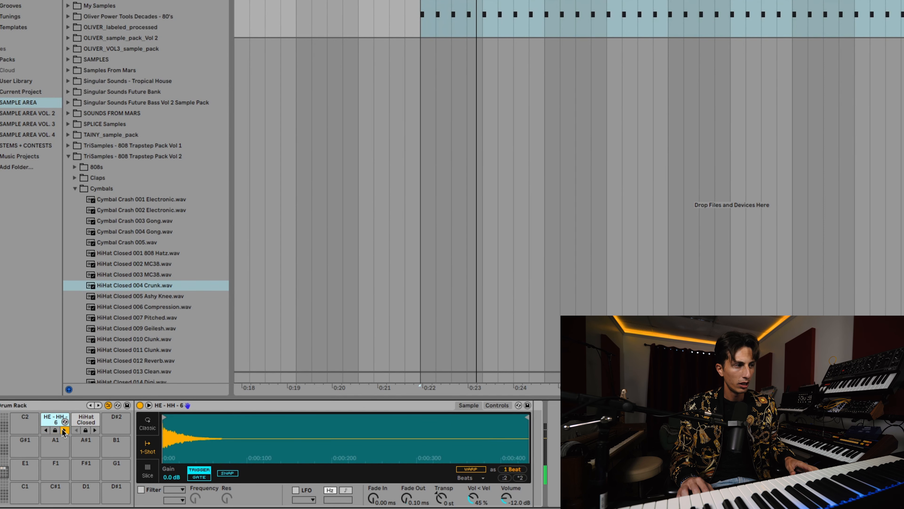
{"action": "left_click", "coordinate": [64, 431]}
{"action": "left_click", "coordinate": [64, 430]}
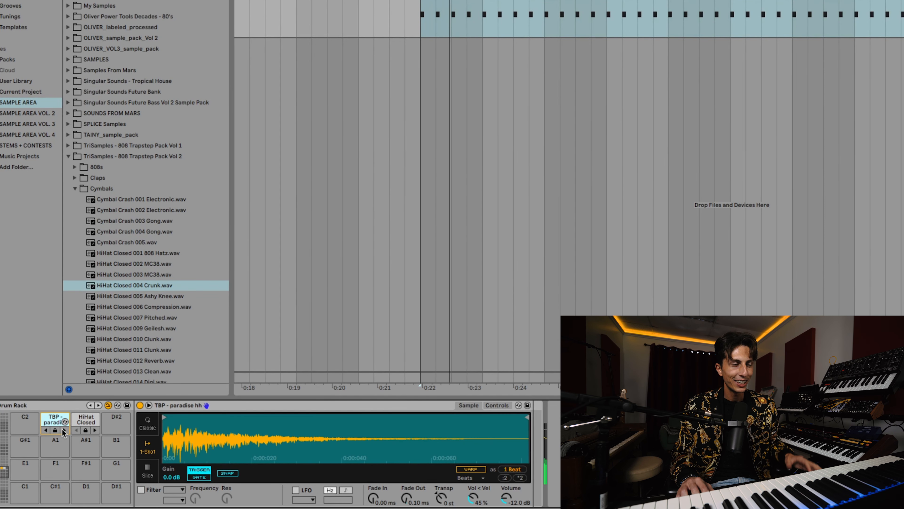
{"action": "left_click", "coordinate": [64, 430]}
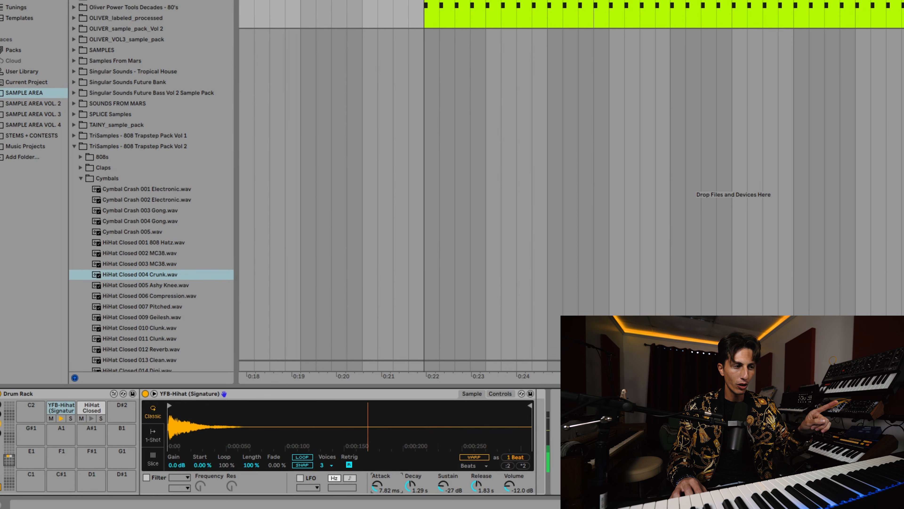
Set the YFB-Hihat (Signature) attack to 9.49 ms and copy that pad onto the neighbouring D2 pad in place of its hi-hat
{"action": "left_click_drag", "start_coordinate": [374, 485], "coordinate": [374, 484]}
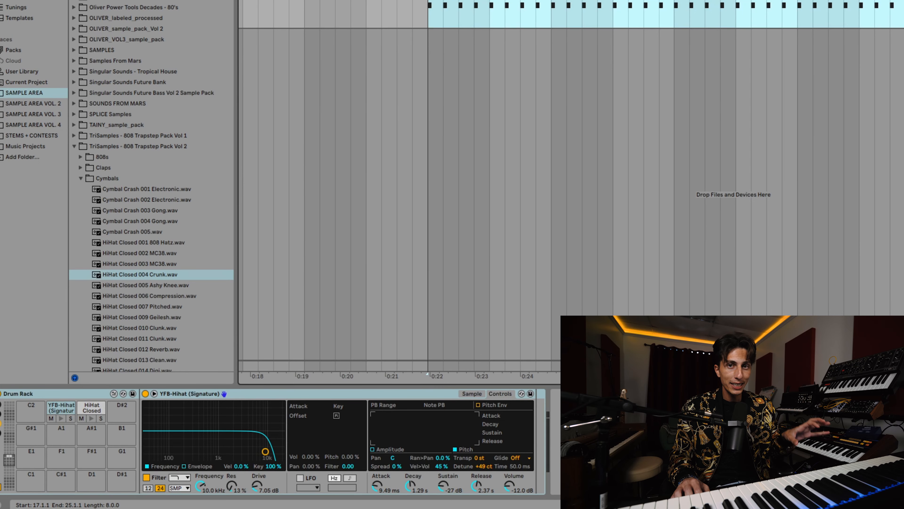
{"action": "left_click", "coordinate": [69, 409]}
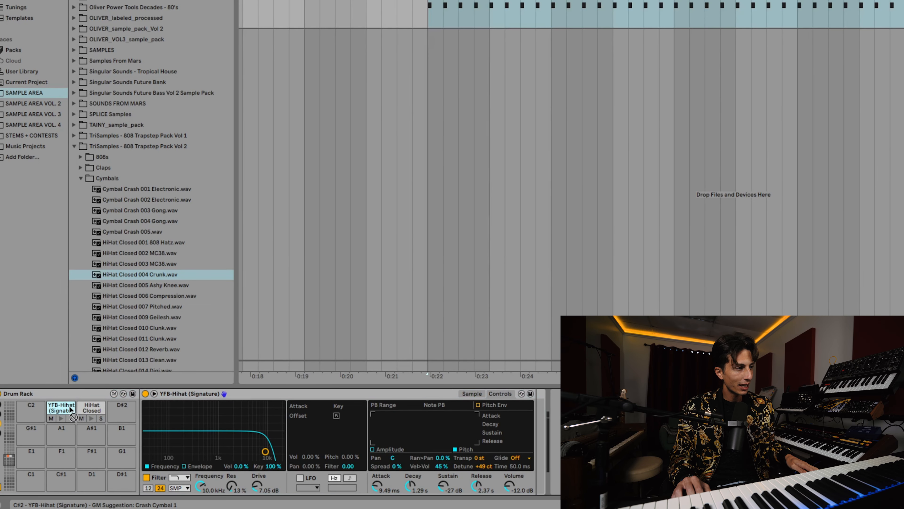
{"action": "left_click_drag", "start_coordinate": [90, 409], "coordinate": [92, 410]}
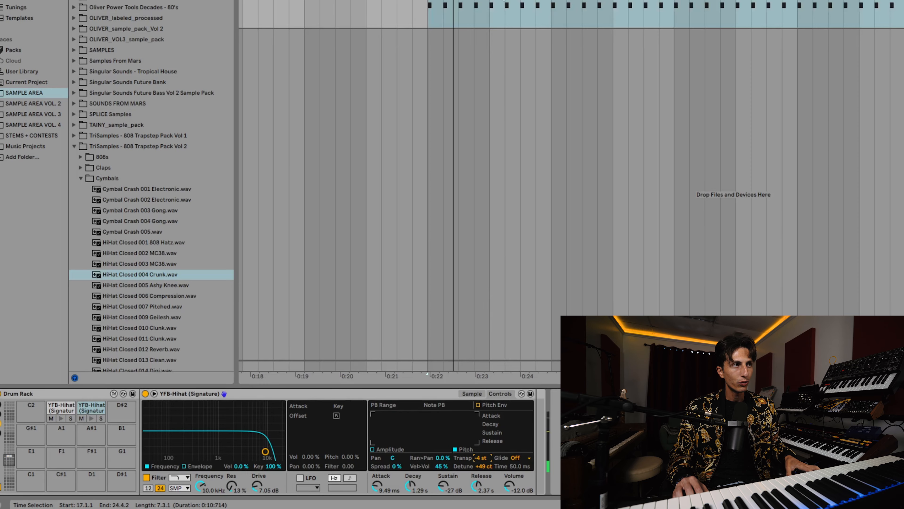
Open the hi-hat clip and alternate its opening two bars between both YFB-Hihat pads, moving beats 1 and 3 to the D2 row
{"action": "left_click", "coordinate": [503, 0]}
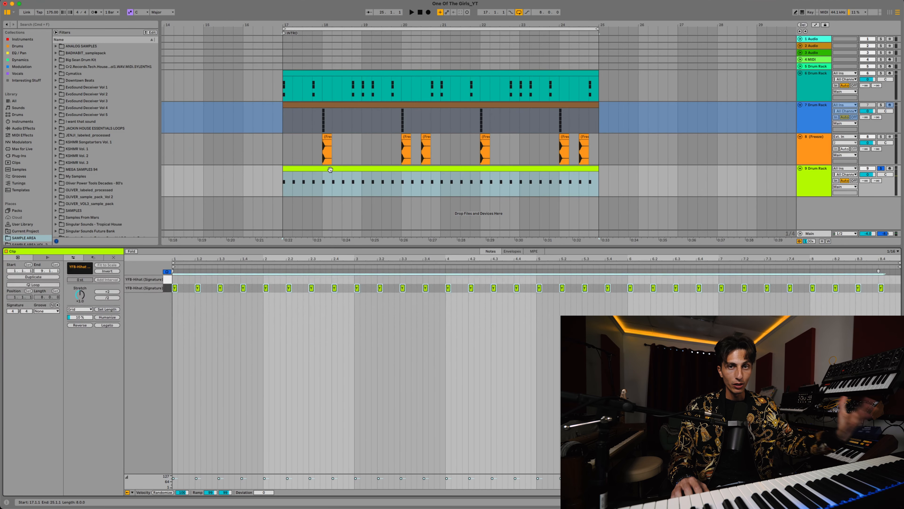
{"action": "left_click_drag", "start_coordinate": [178, 296], "coordinate": [200, 286]}
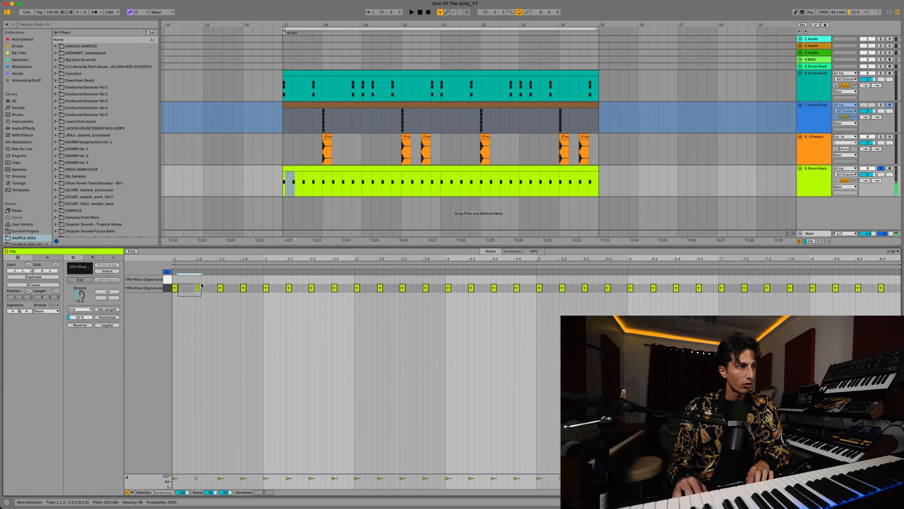
{"action": "key", "text": "Up"}
{"action": "left_click", "coordinate": [220, 287]}
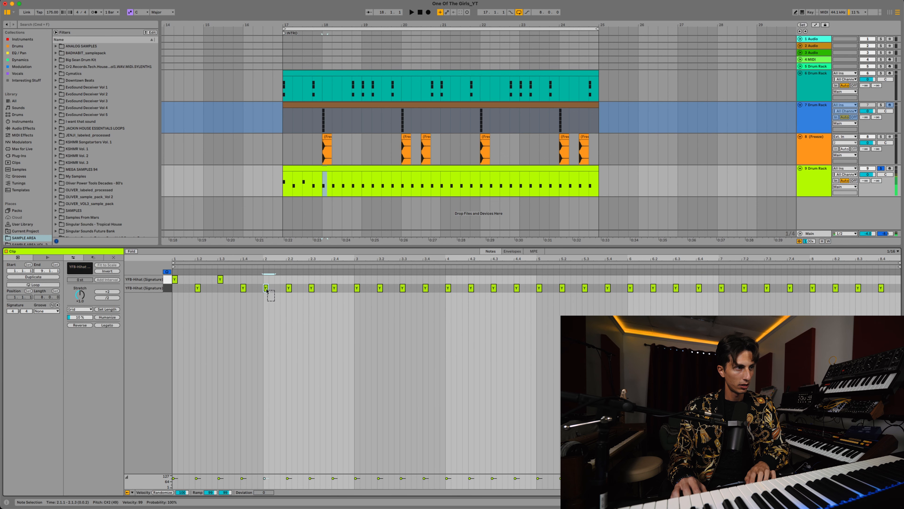
{"action": "left_click_drag", "start_coordinate": [270, 295], "coordinate": [265, 287]}
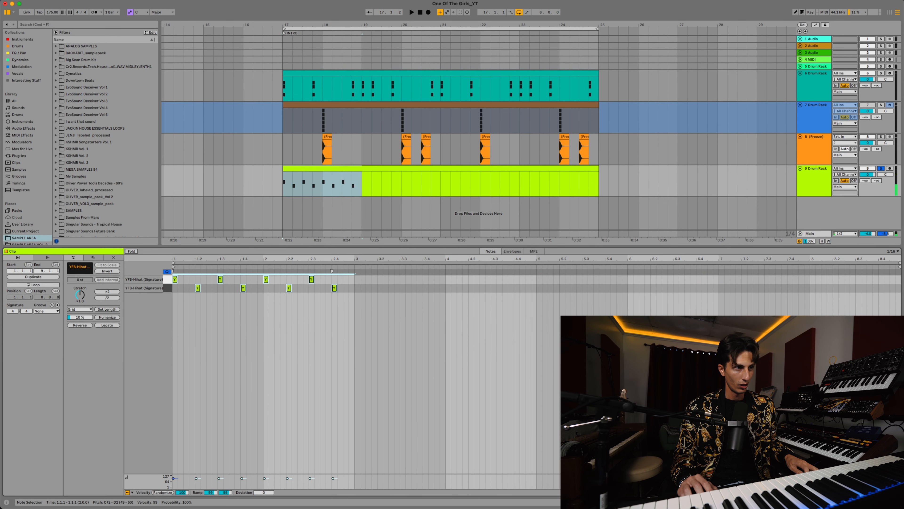
Duplicate the two-bar alternating hi-hat pattern three times to fill the eight-bar clip
{"action": "key", "text": "super+d"}
{"action": "key", "text": "super+d"}
{"action": "key", "text": "super+d"}
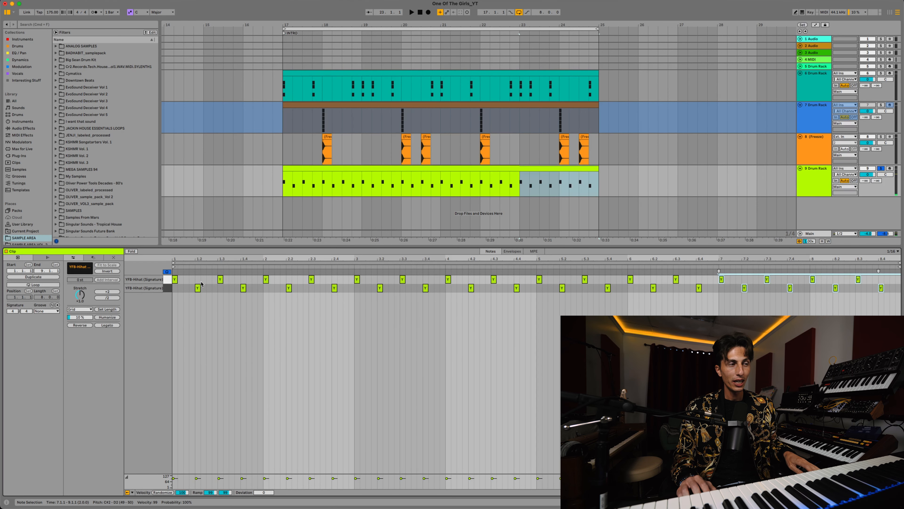
Play back the alternating hi-hat pattern on the track 9 Drum Rack
{"action": "left_click", "coordinate": [175, 280]}
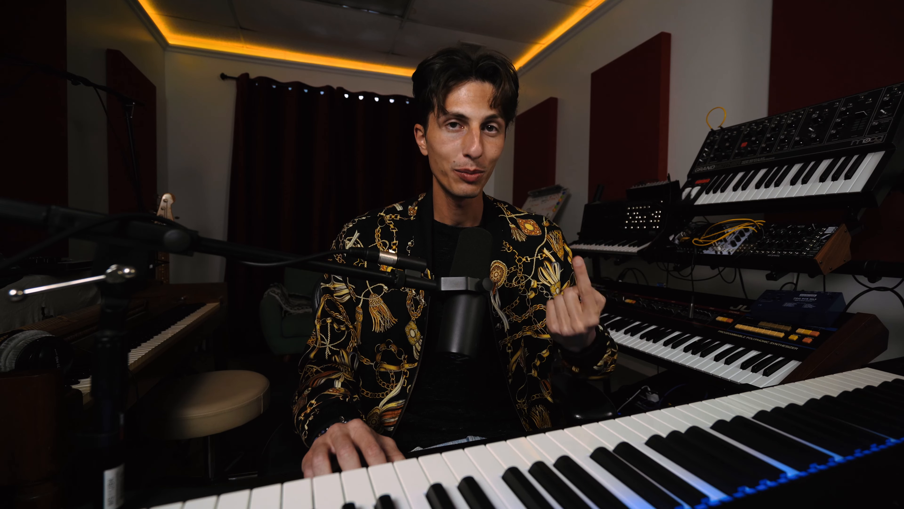
{"action": "left_click", "coordinate": [819, 182]}
{"action": "key", "text": "space"}
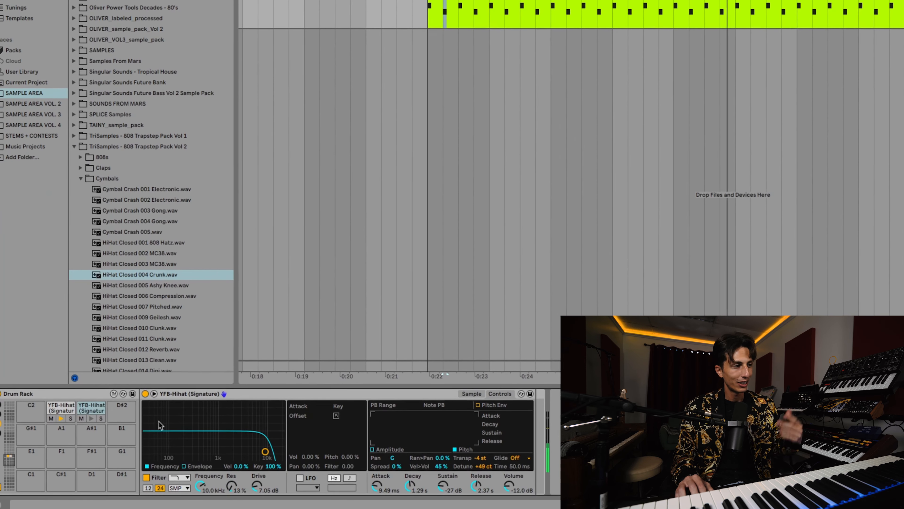
Lower the transposition of the YFB-Hihat (Signature) sample on the D2 pad
{"action": "left_click_drag", "start_coordinate": [487, 458], "coordinate": [487, 462]}
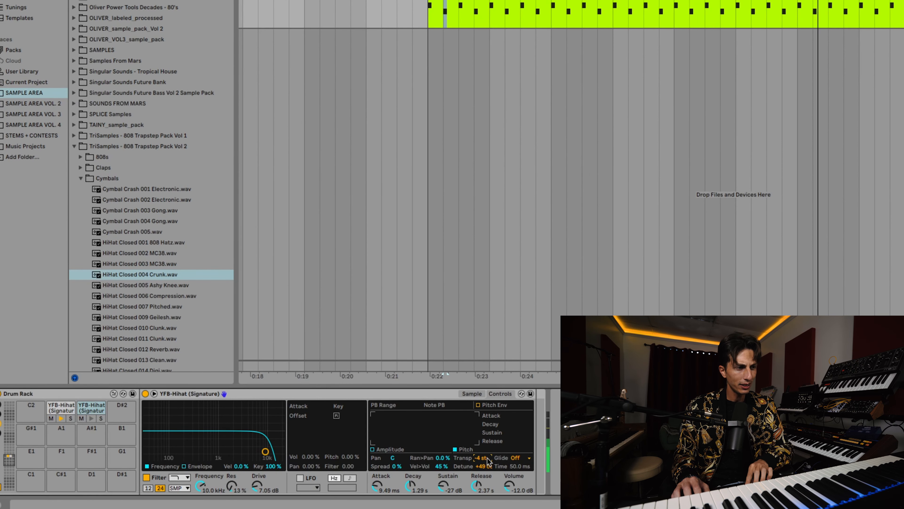
{"action": "key", "text": "Down"}
{"action": "key", "text": "Down"}
{"action": "key", "text": "Down"}
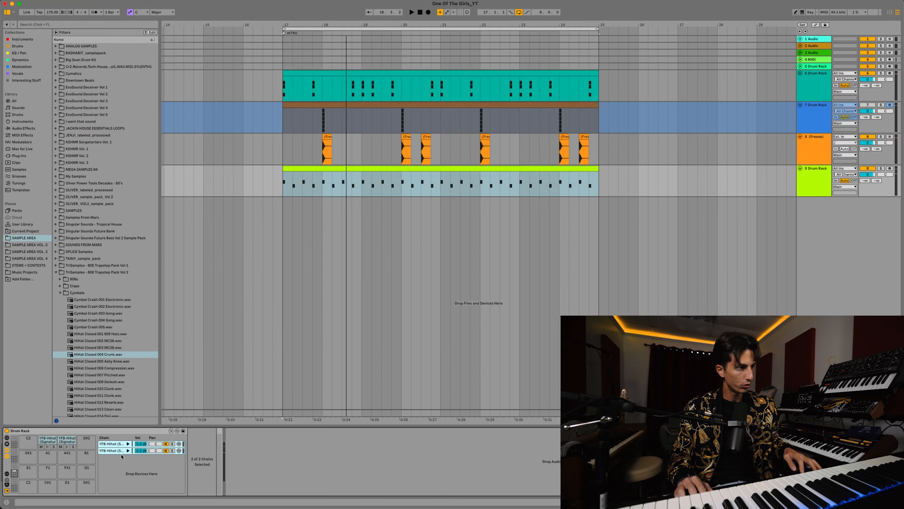
Group both YFB-Hihat chains into one chain named Hats and add an EQ Eight to process it
{"action": "left_click", "coordinate": [117, 451]}
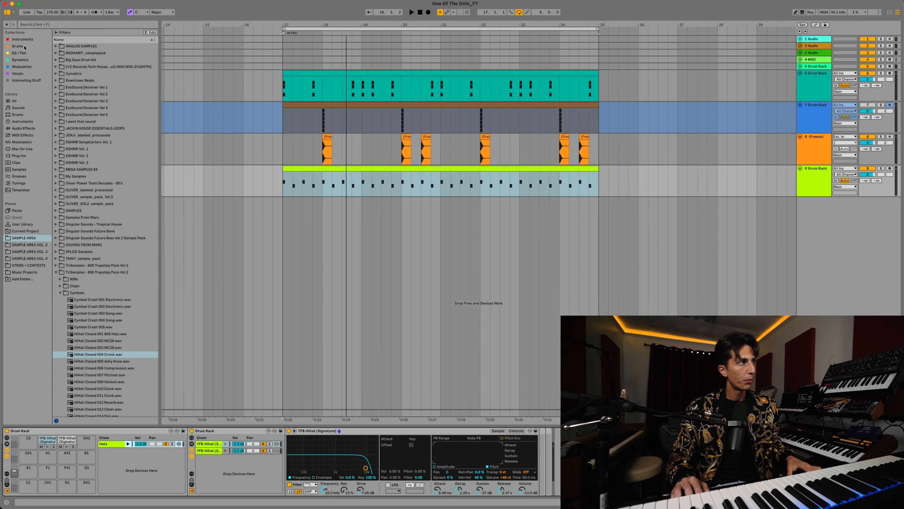
{"action": "left_click", "coordinate": [25, 53]}
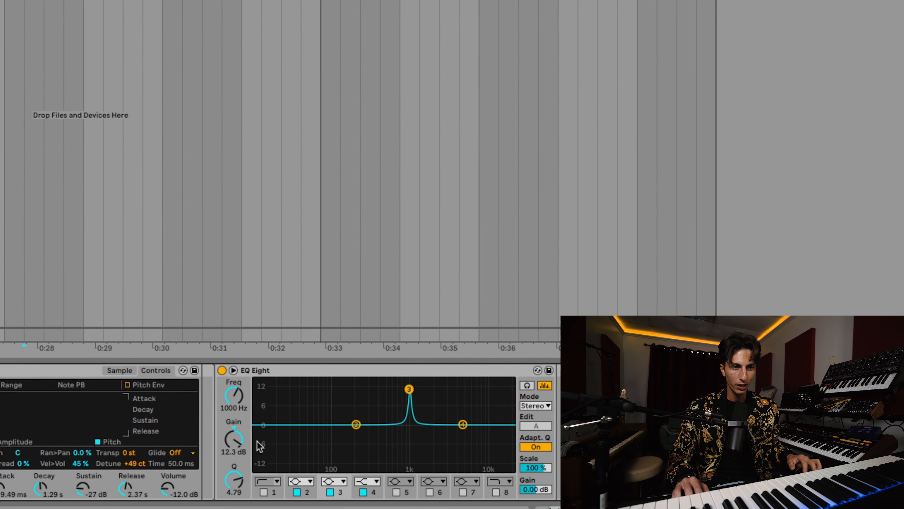
Set EQ Eight band 3 to a narrow cut at 4.08 kHz, with -4.52 dB gain and a Q of 7.27, during playback
{"action": "key", "text": "space"}
{"action": "left_click_drag", "start_coordinate": [409, 389], "coordinate": [454, 388]}
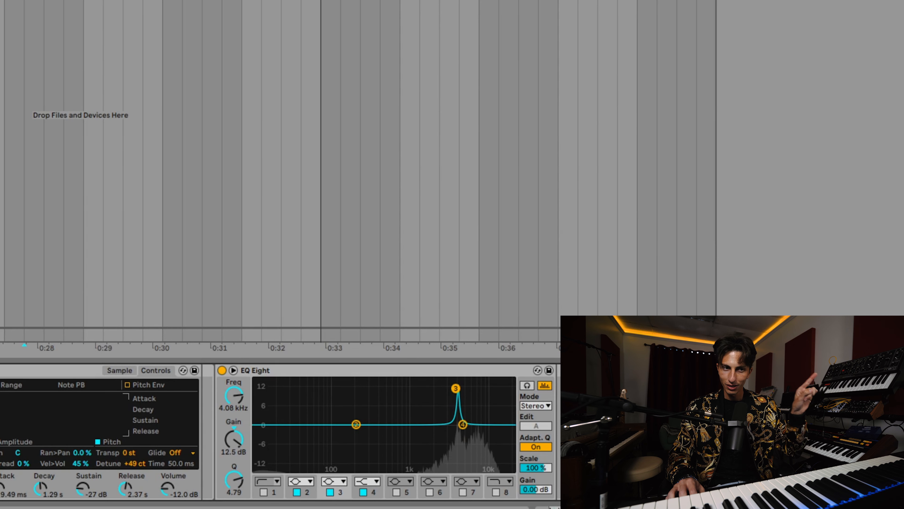
{"action": "left_click_drag", "start_coordinate": [234, 480], "coordinate": [234, 476]}
{"action": "left_click_drag", "start_coordinate": [238, 441], "coordinate": [238, 493]}
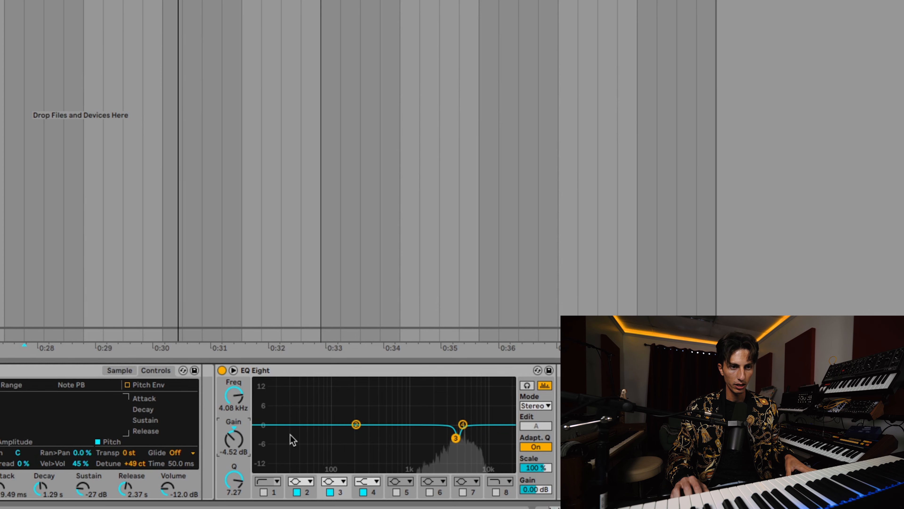
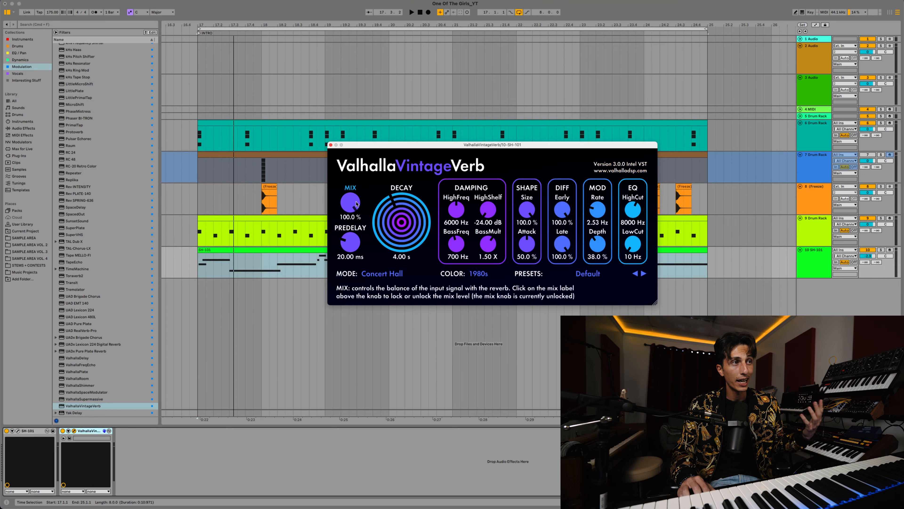
Set the ValhallaVintageVerb mix on track 10 SH-101 to 54.5 %, play it back and close the plug-in window
{"action": "left_click_drag", "start_coordinate": [351, 203], "coordinate": [349, 249]}
{"action": "mouse_move", "coordinate": [354, 209]}
{"action": "left_mouse_down"}
{"action": "mouse_move", "coordinate": [350, 217]}
{"action": "mouse_move", "coordinate": [350, 200]}
{"action": "left_mouse_up"}
{"action": "key", "text": "space"}
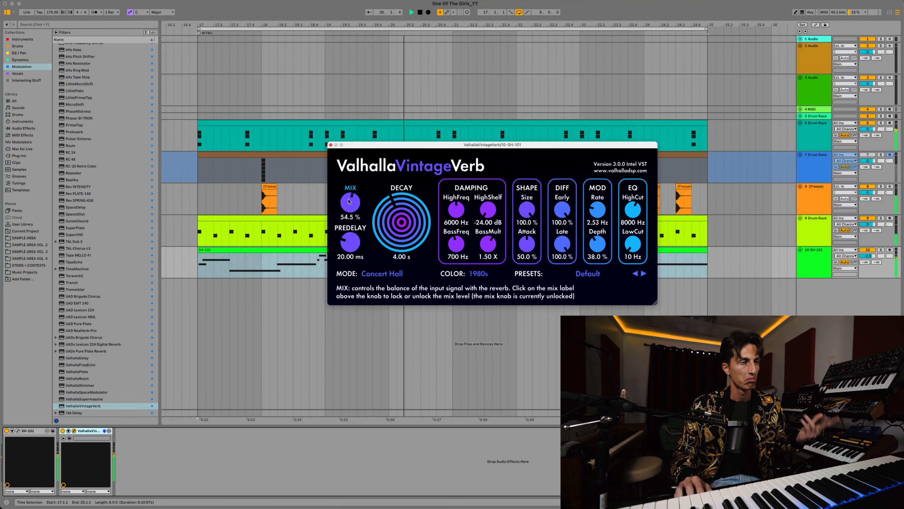
{"action": "left_click", "coordinate": [330, 145]}
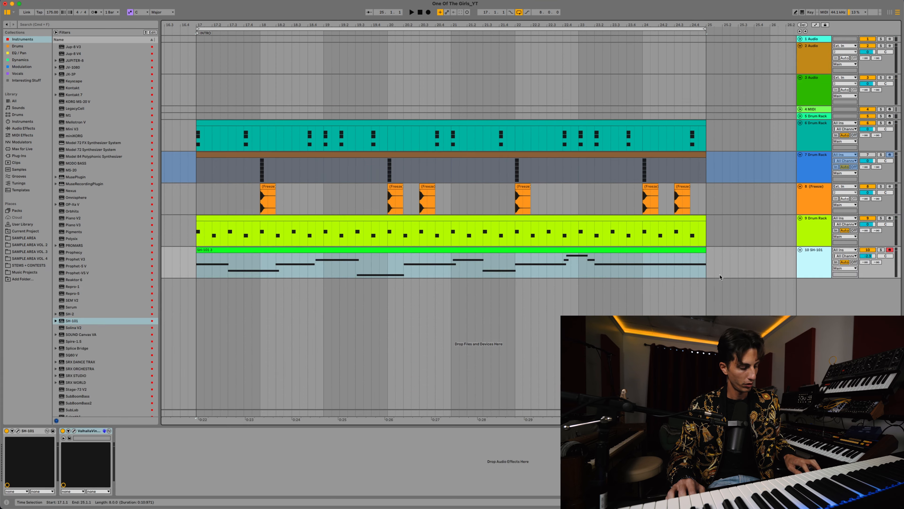
Insert a new MIDI track with an SH-101 instrument and copy the track 10 SH-101 clip onto it
{"action": "key", "text": "super+shift+t"}
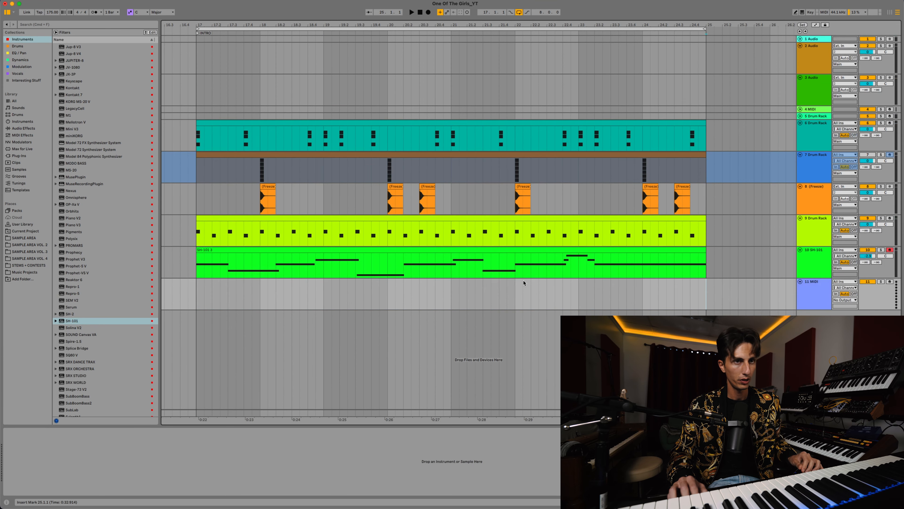
{"action": "double_click", "coordinate": [72, 321]}
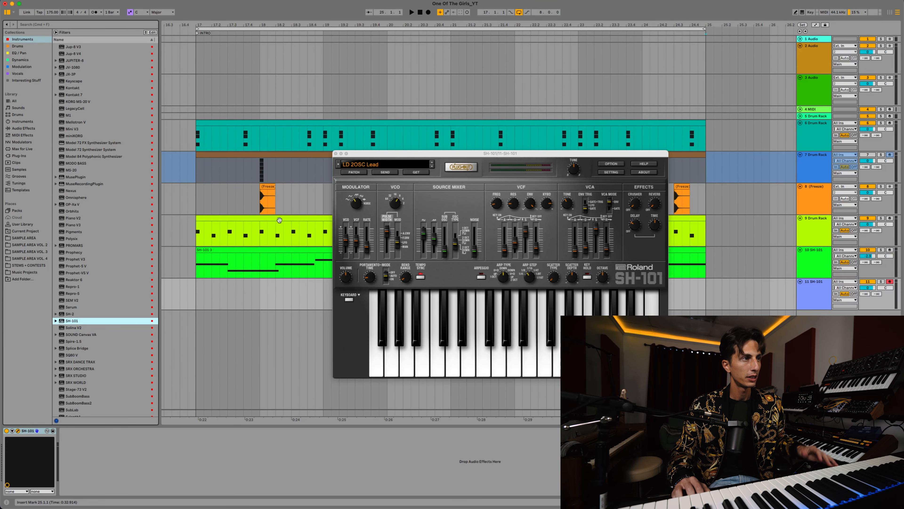
{"action": "left_click_drag", "start_coordinate": [241, 250], "coordinate": [243, 296]}
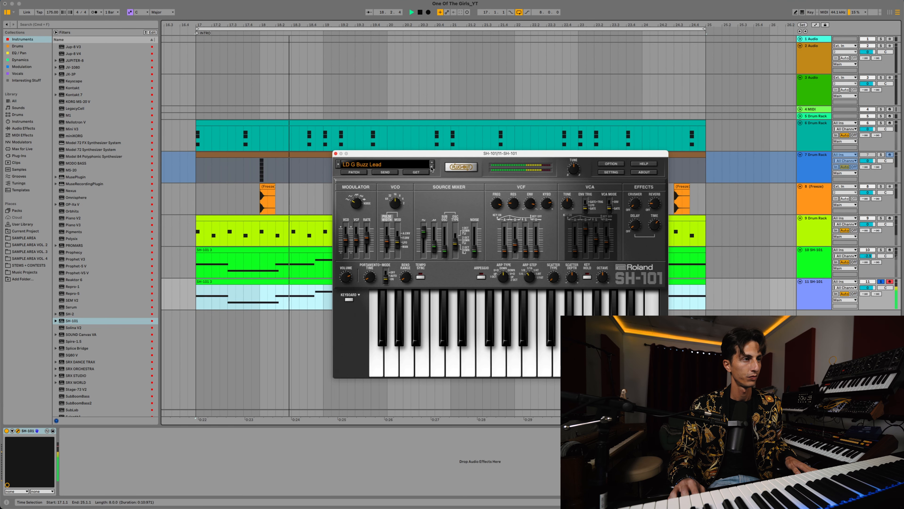
Transpose all notes of the track 11 SH-101 clip up one octave and play it back
{"action": "double_click", "coordinate": [280, 280]}
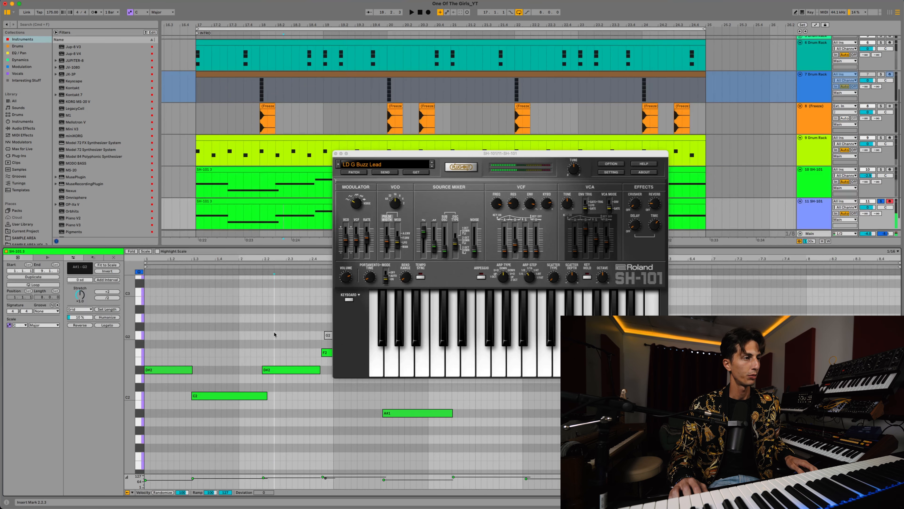
{"action": "key", "text": "super+a"}
{"action": "key", "text": "shift+Up"}
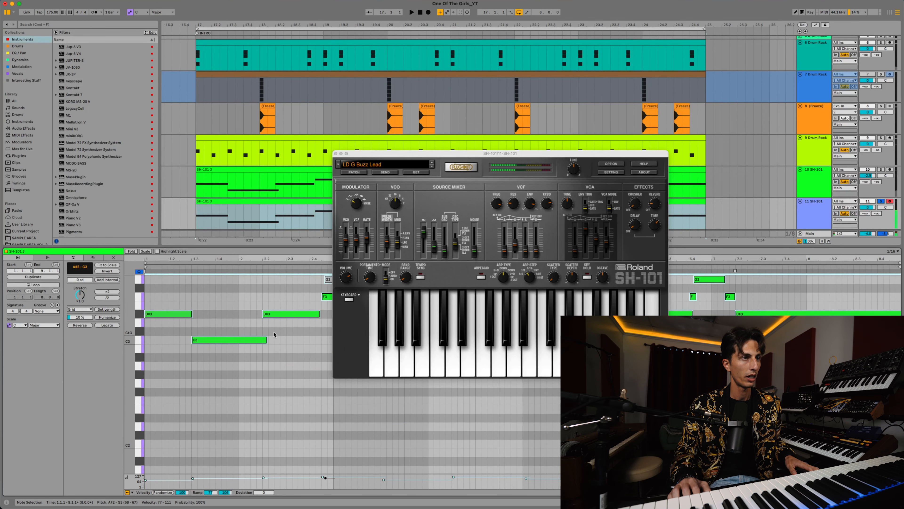
{"action": "key", "text": "space"}
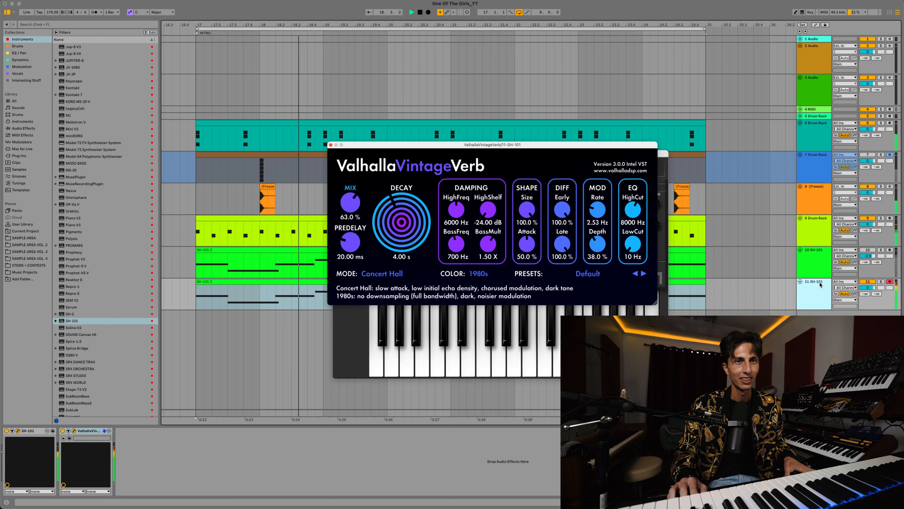
Close the track 11 ValhallaVintageVerb window and audition the SH-101 lead in solo
{"action": "left_click", "coordinate": [820, 284]}
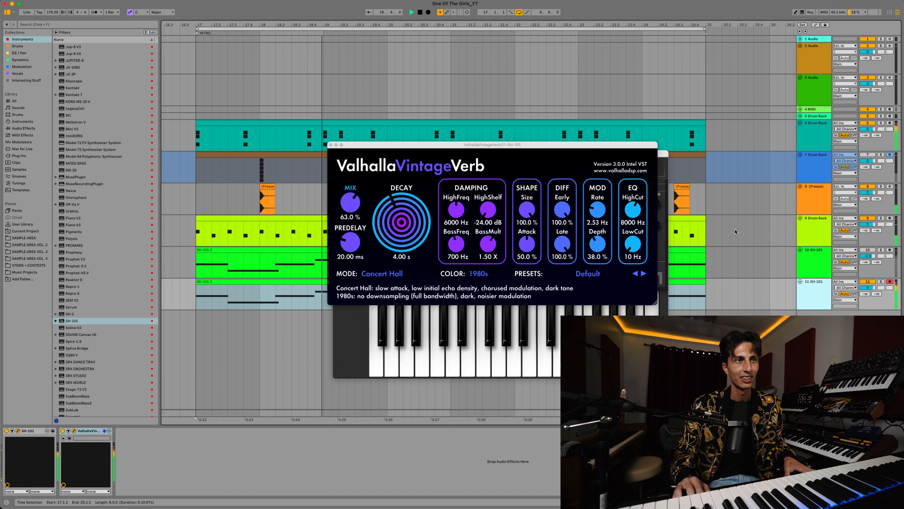
{"action": "left_click", "coordinate": [330, 145]}
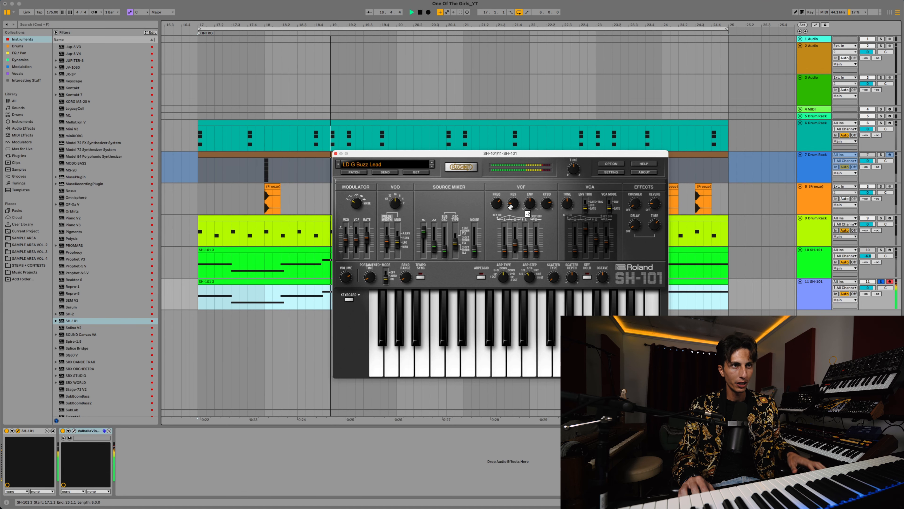
{"action": "key", "text": "s"}
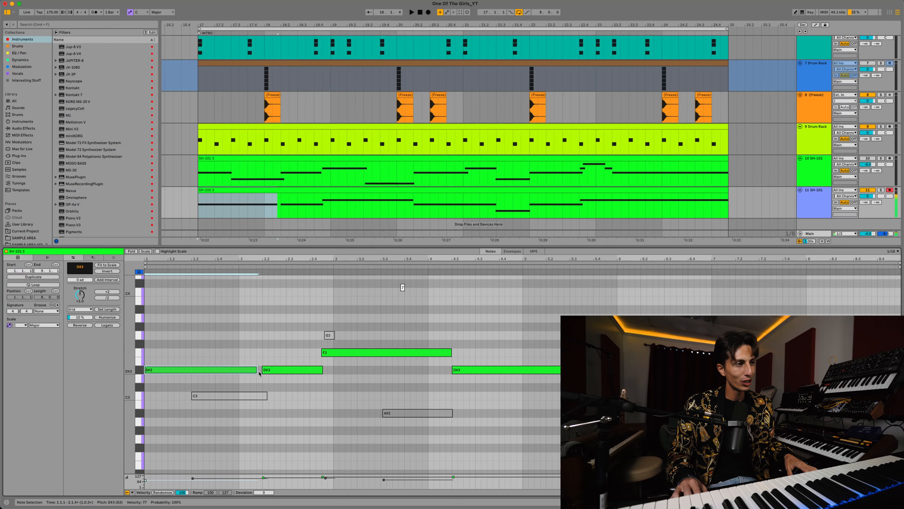
Extend the first D#3 note of the track 11 clip up to the second D#3 note
{"action": "left_click", "coordinate": [259, 370]}
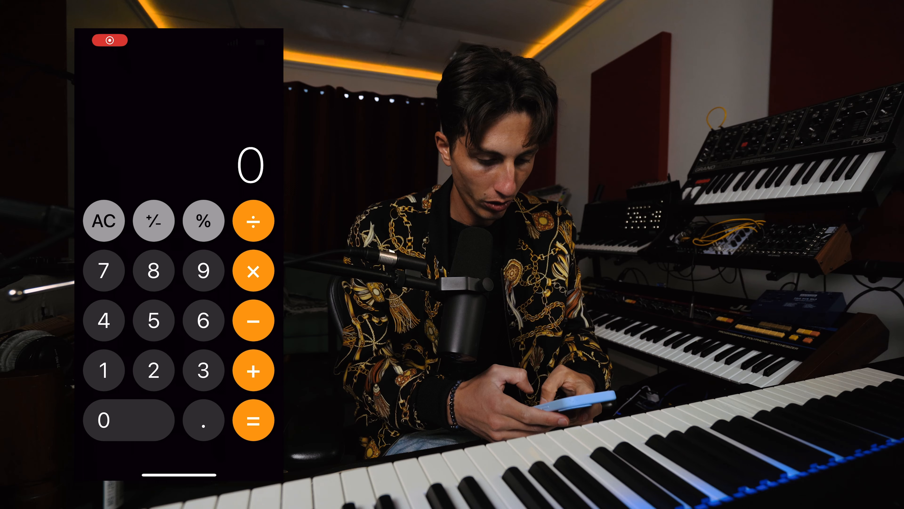
Calculate 8192 ÷ 7 × 2 on the phone calculator for the pitch bend amount of two semitones
{"action": "type", "text": "8"}
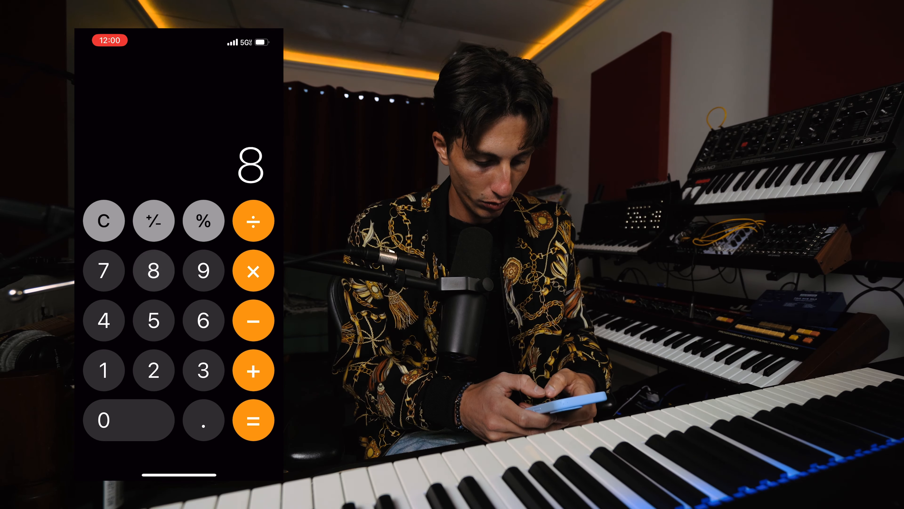
{"action": "type", "text": "192/7=*"}
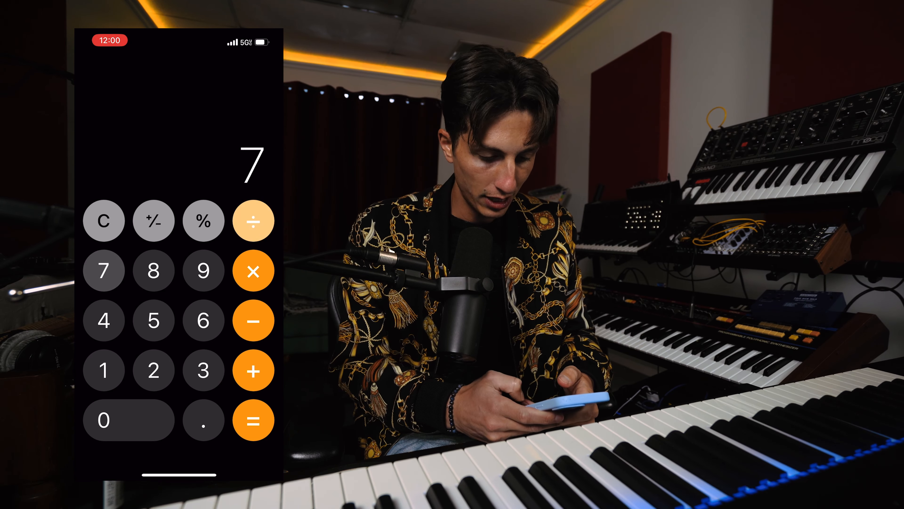
{"action": "type", "text": "2="}
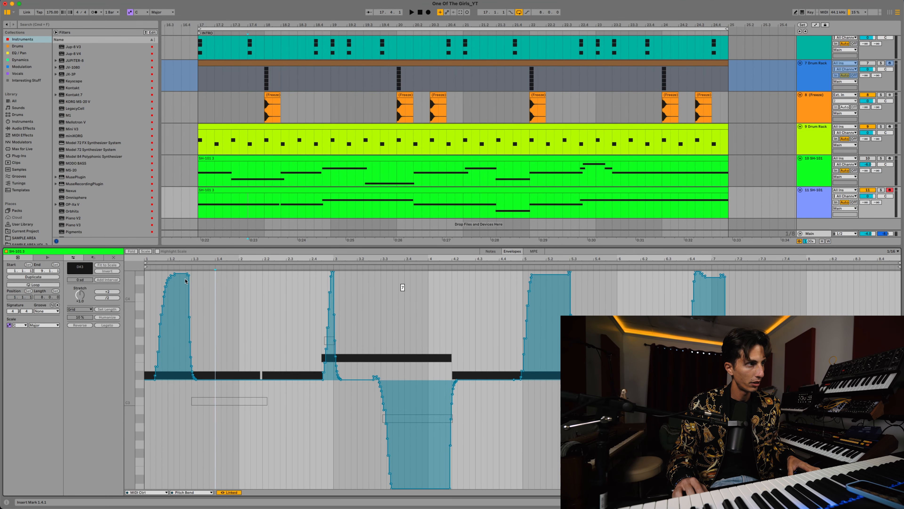
Reshape the first upward pitch bend in the track 11 clip into a smooth plateau at 2341 and play it back
{"action": "scroll", "coordinate": [183, 275], "scroll_direction": "up", "scroll_amount": 3}
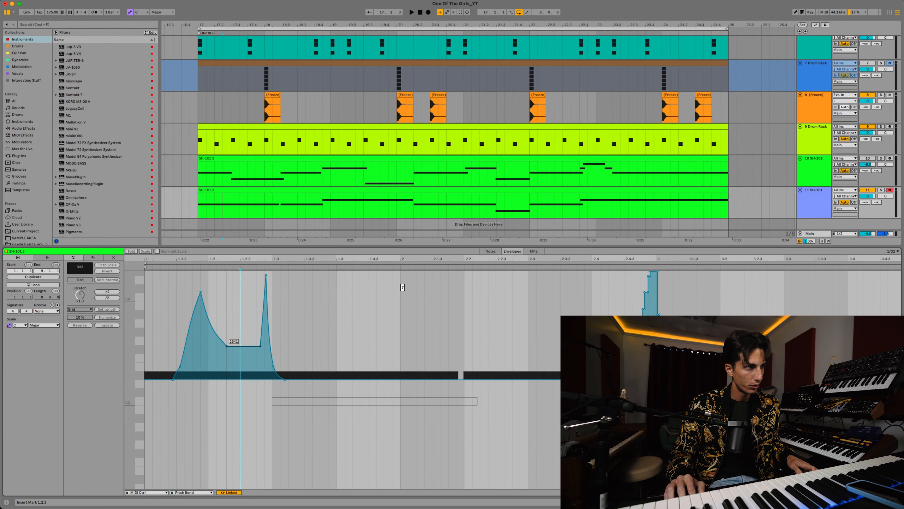
{"action": "left_click", "coordinate": [200, 292]}
{"action": "left_click_drag", "start_coordinate": [210, 356], "coordinate": [209, 346]}
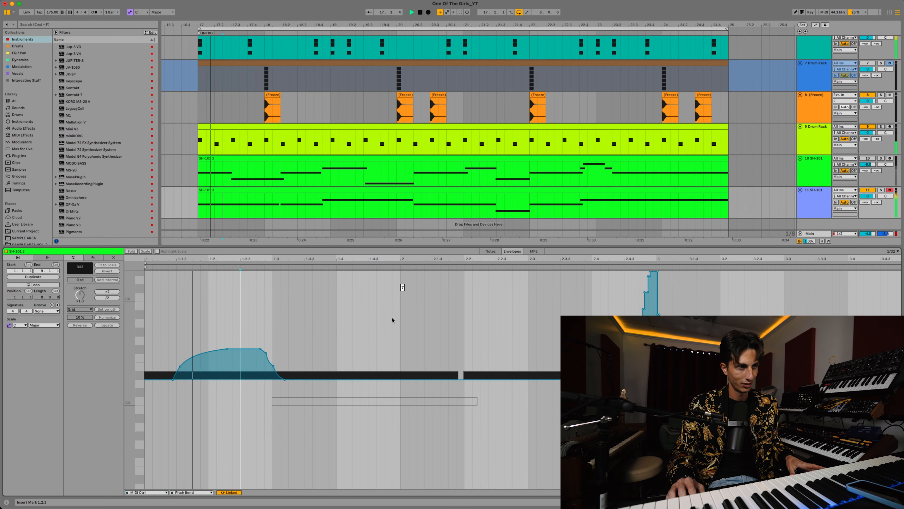
{"action": "key", "text": "space"}
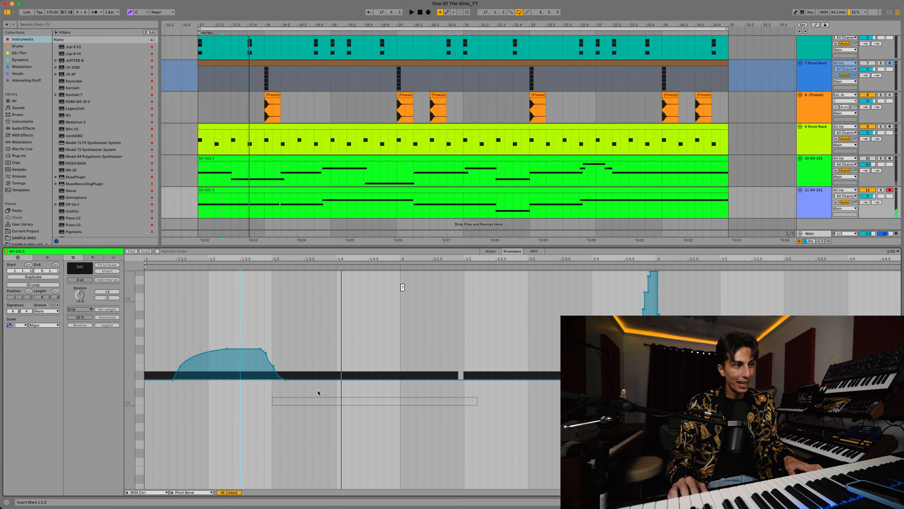
Draw a downward pitch bend plateau over the deactivated C3 note, slope its end back to zero and play it back
{"action": "key", "text": "space"}
{"action": "key", "text": "space"}
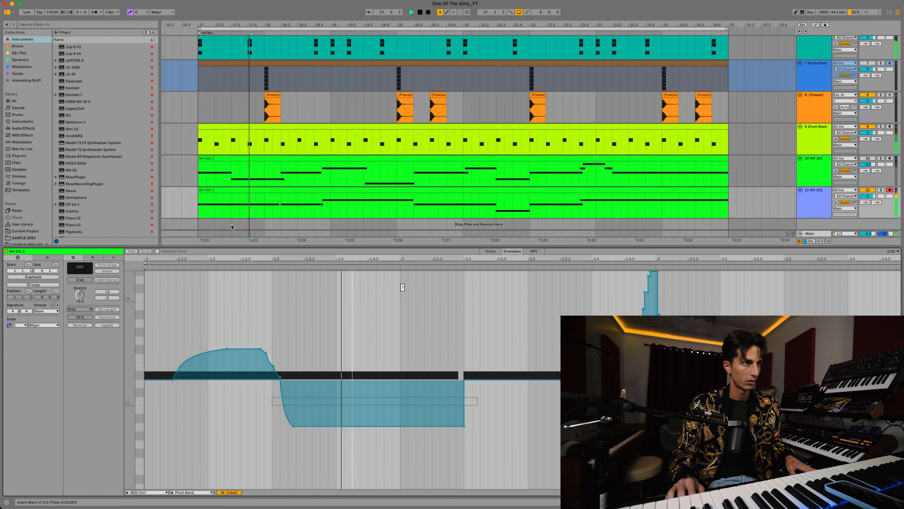
{"action": "mouse_move", "coordinate": [464, 426]}
{"action": "left_mouse_down"}
{"action": "mouse_move", "coordinate": [442, 424]}
{"action": "mouse_move", "coordinate": [456, 426]}
{"action": "left_mouse_up"}
{"action": "key", "text": "space"}
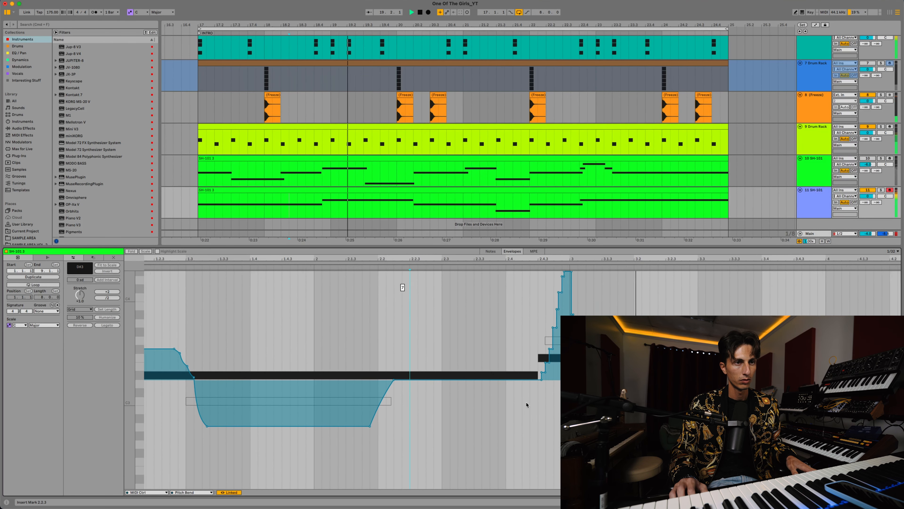
{"action": "key", "text": "space"}
Select the recorded pitch bend spike at the start of the F3 note and open its editing options
{"action": "left_click_drag", "start_coordinate": [586, 299], "coordinate": [508, 301]}
{"action": "right_click", "coordinate": [538, 303]}
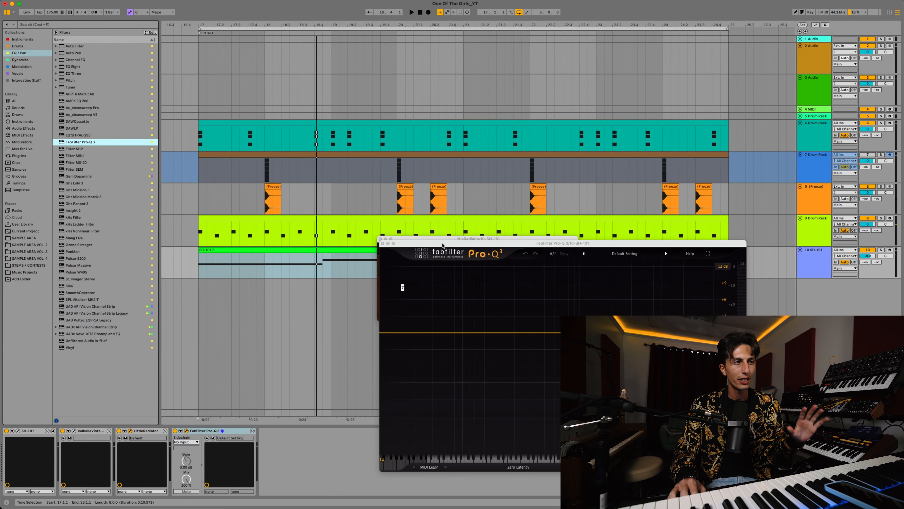
Add a 24 dB/oct low cut at 71.202 Hz and a higher boosting band in Pro-Q 3 on track 10 SH-101, with playback
{"action": "left_click_drag", "start_coordinate": [443, 245], "coordinate": [396, 207]}
{"action": "left_click", "coordinate": [421, 294]}
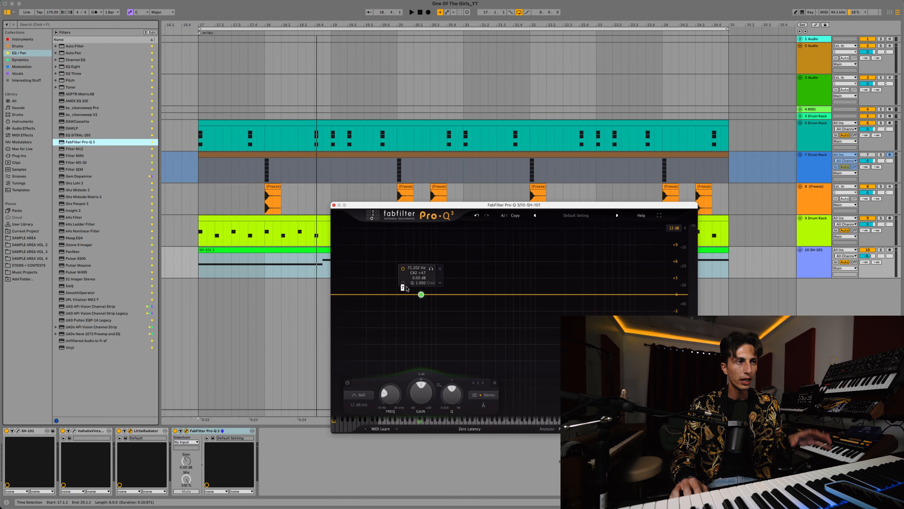
{"action": "left_click", "coordinate": [418, 289]}
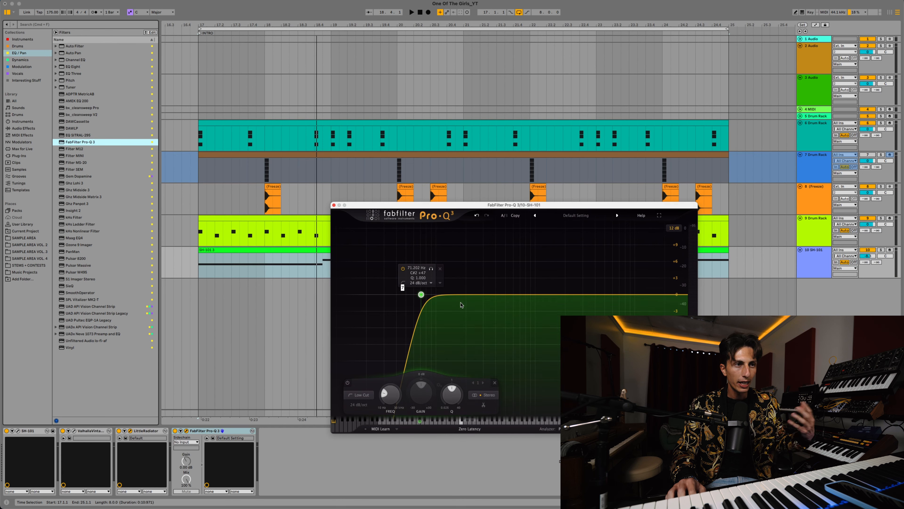
{"action": "left_click_drag", "start_coordinate": [475, 294], "coordinate": [542, 250]}
{"action": "key", "text": "space"}
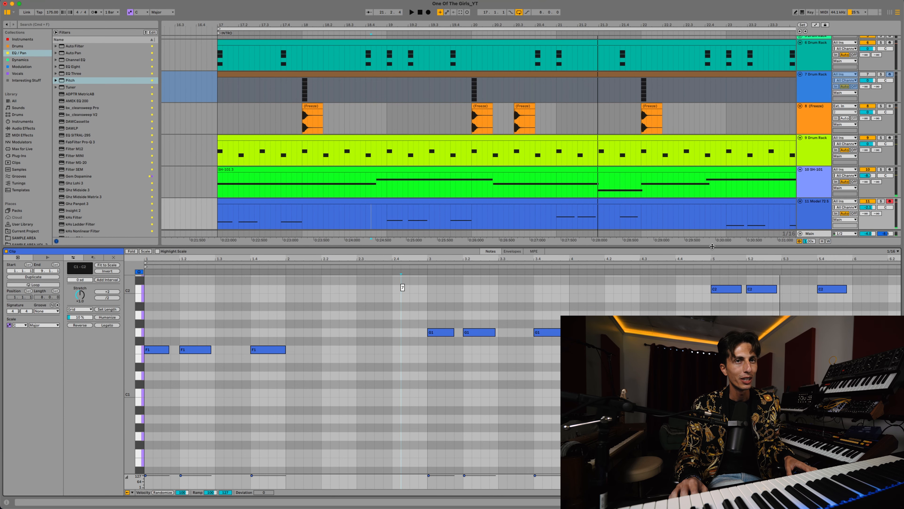
Collapse the clip editor, switch off the Pitch device before KORG MS-20 V and browse the synth's presets to Europe 1982 during playback
{"action": "left_click_drag", "start_coordinate": [712, 246], "coordinate": [712, 497]}
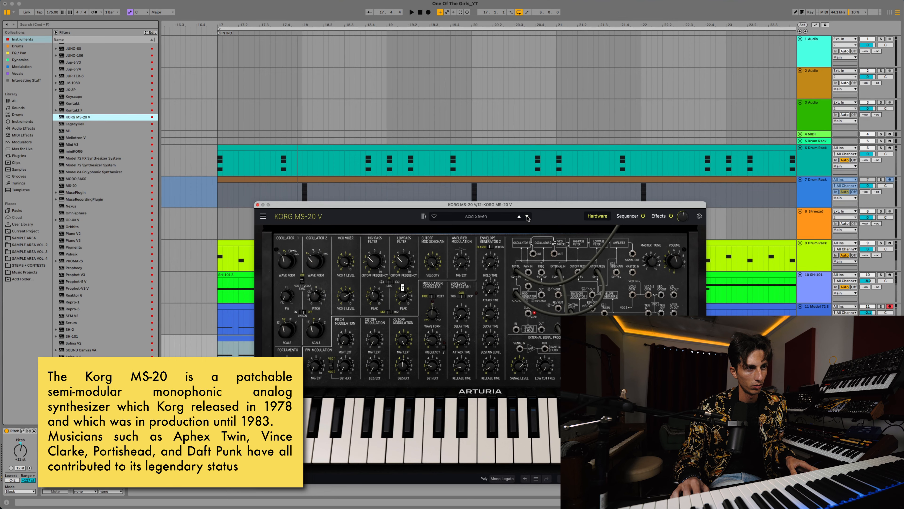
{"action": "left_click", "coordinate": [527, 216]}
{"action": "left_click", "coordinate": [528, 216]}
{"action": "key", "text": "space"}
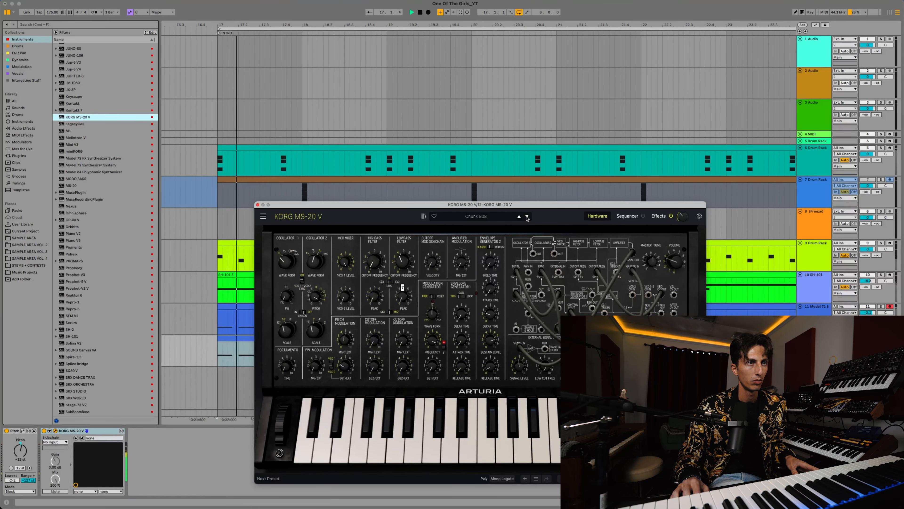
{"action": "left_click", "coordinate": [6, 430]}
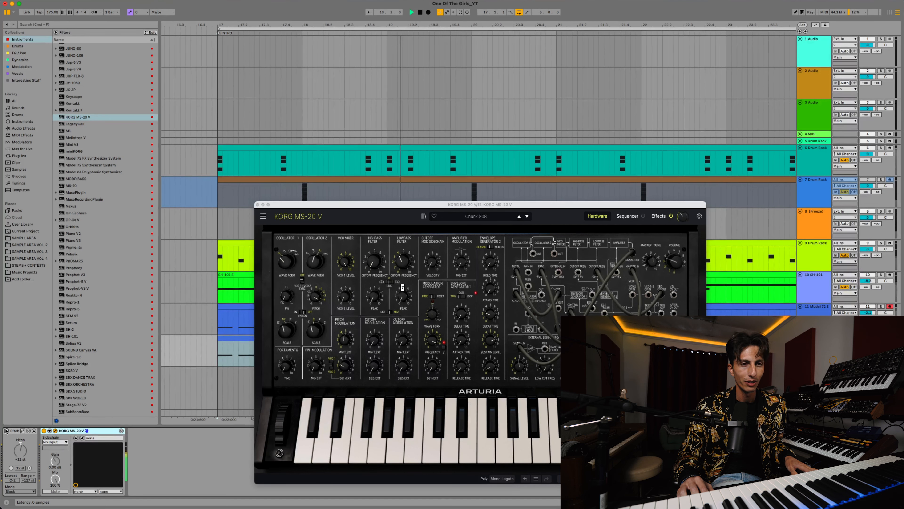
{"action": "left_click", "coordinate": [527, 217]}
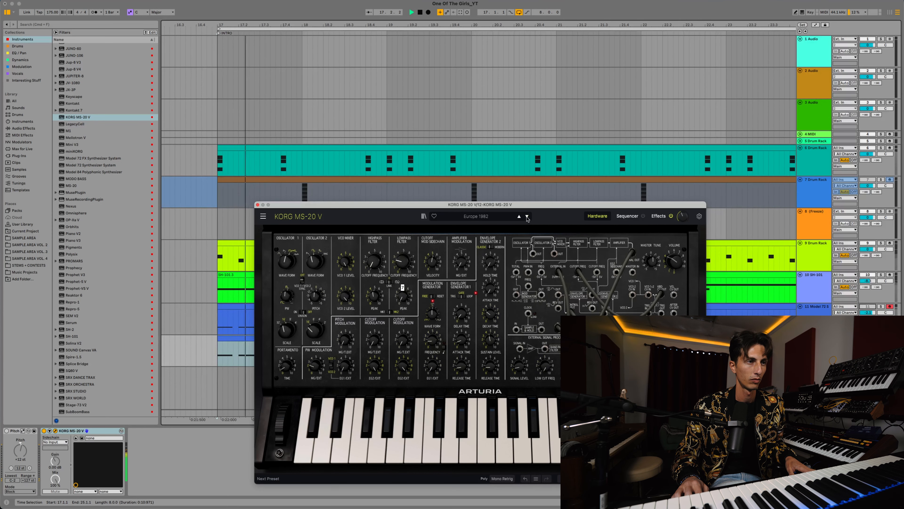